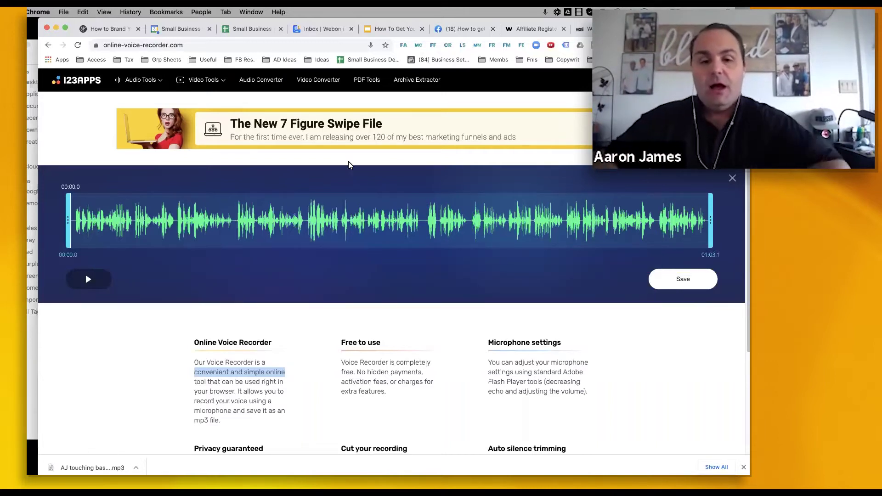
- Record the 1:03 touch-base voicemail in the online recorder and download it as an mp3
click(197, 45)
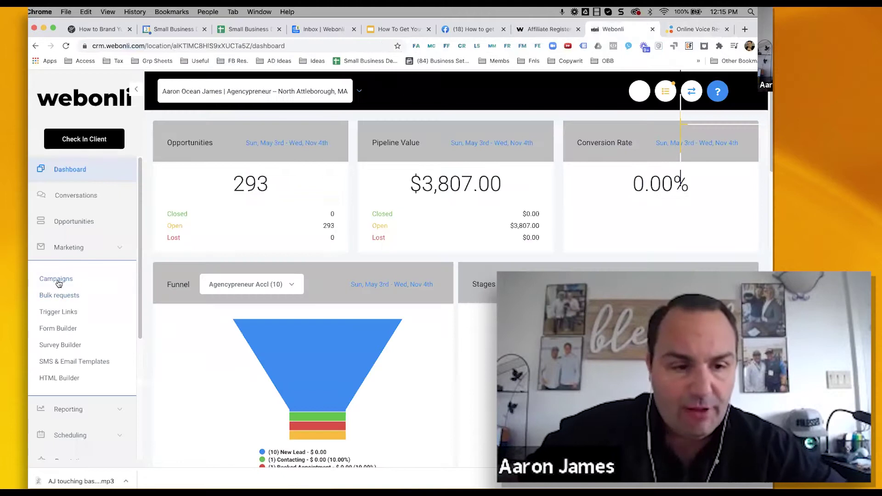
- From Marketing > Campaigns, create and save a campaign named 'Touch base with older contacts'
click(57, 280)
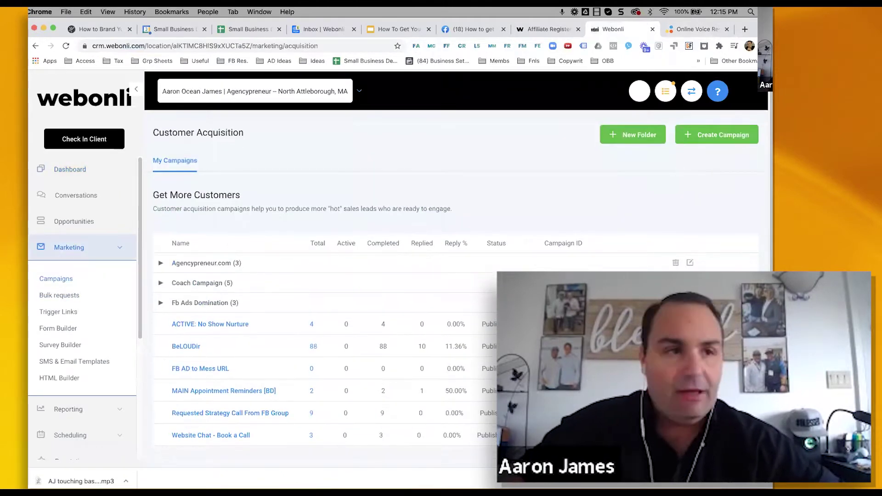
click(705, 138)
click(328, 162)
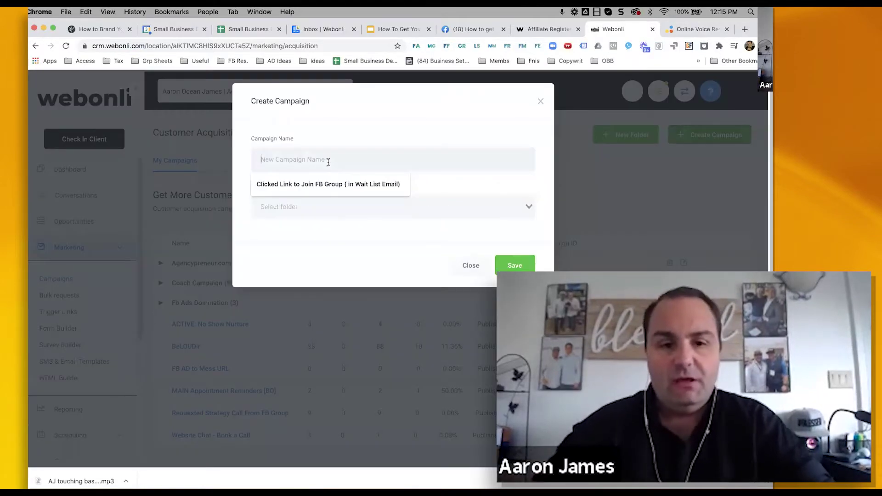
text(Toic)
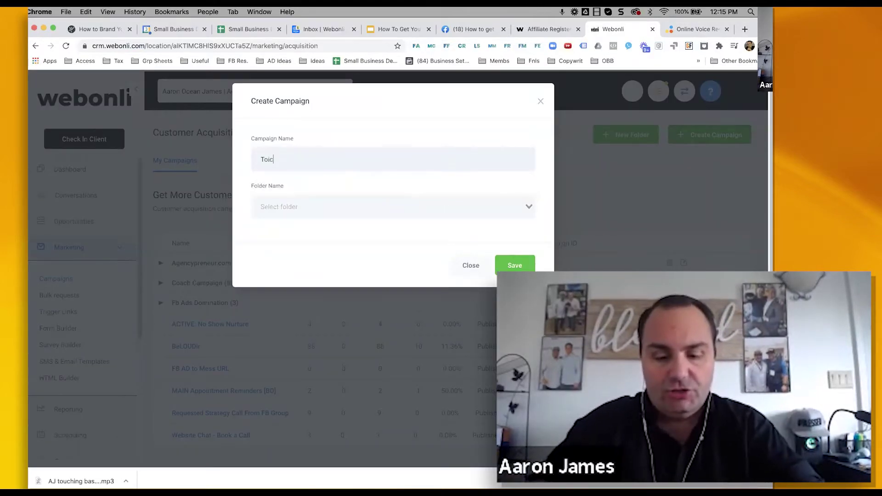
key(BackSpace)
key(BackSpace)
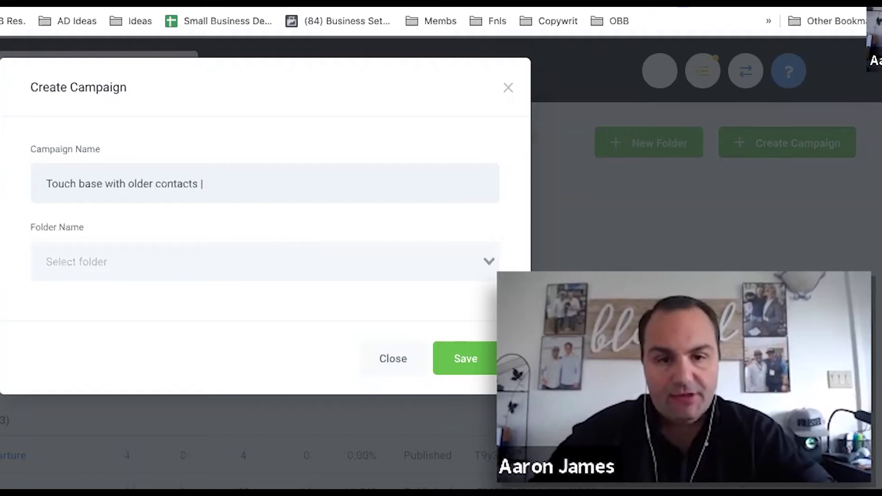
click(464, 364)
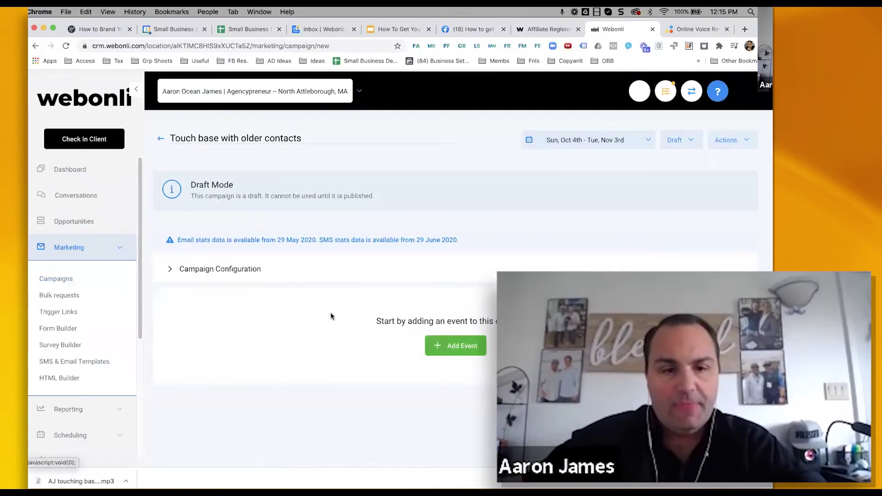
- In Campaign Configuration, enter the sender's name and choose the saved sender e-mail address
click(255, 269)
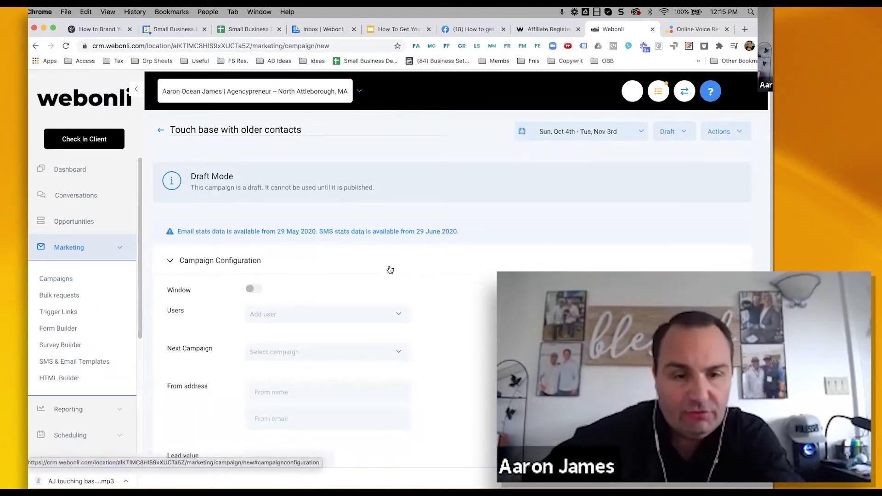
scroll(388, 268, down, 3)
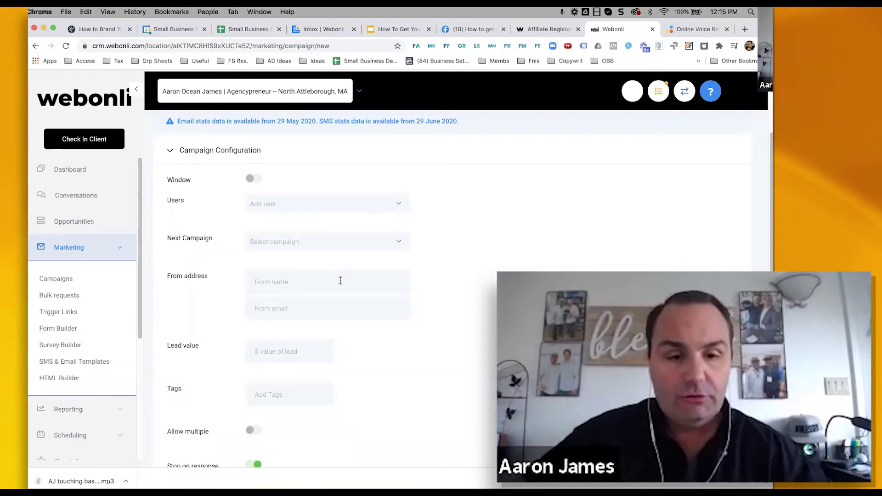
scroll(338, 281, down, 3)
click(281, 206)
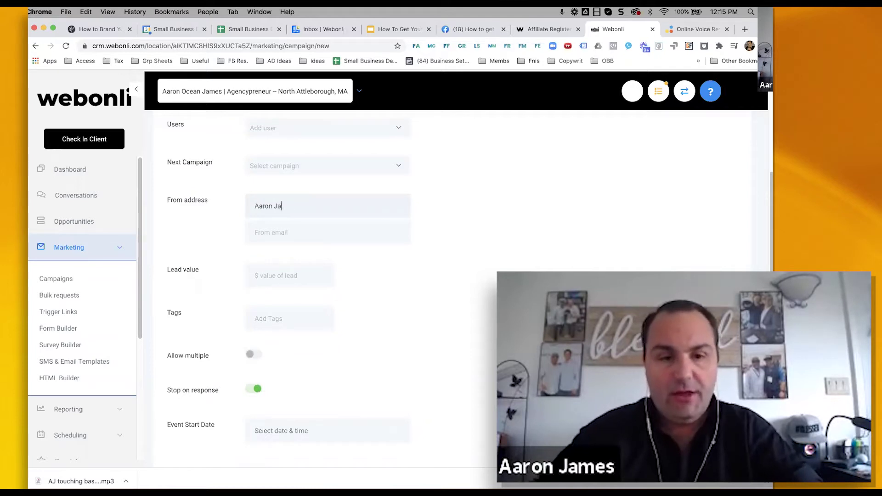
click(280, 232)
text(aaron)
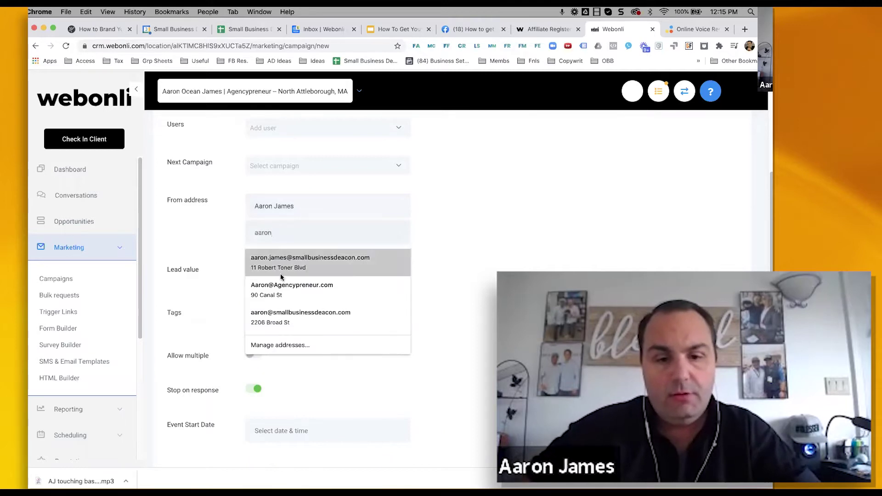
click(287, 289)
- Set the event start date to now (Tue, Nov 3, 2020 12:15 PM) and turn off Stop on response
scroll(363, 280, down, 3)
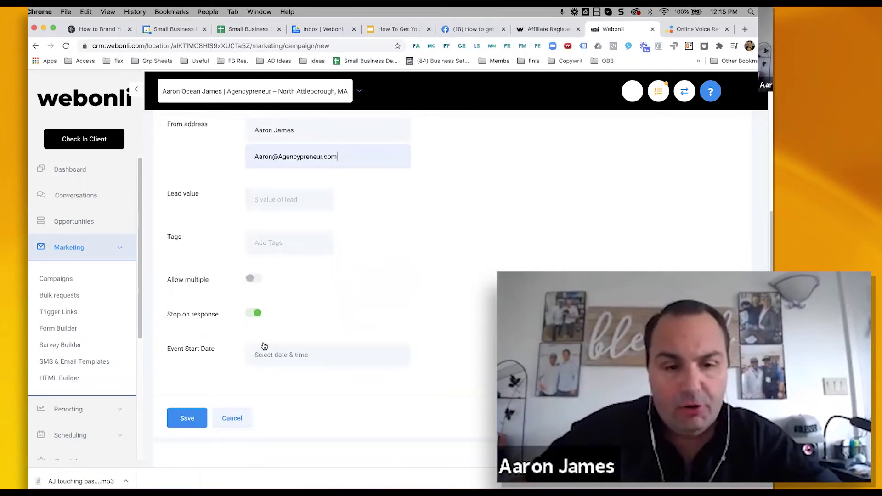
click(276, 356)
click(388, 334)
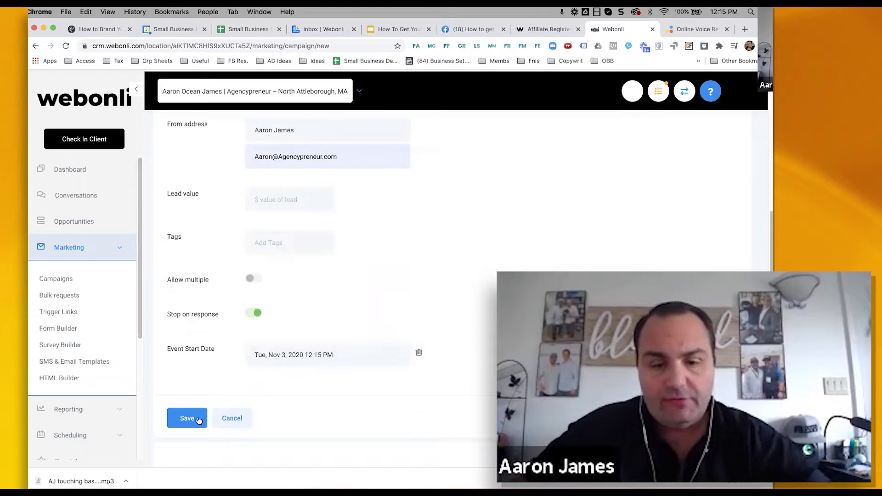
scroll(241, 292, down, 1)
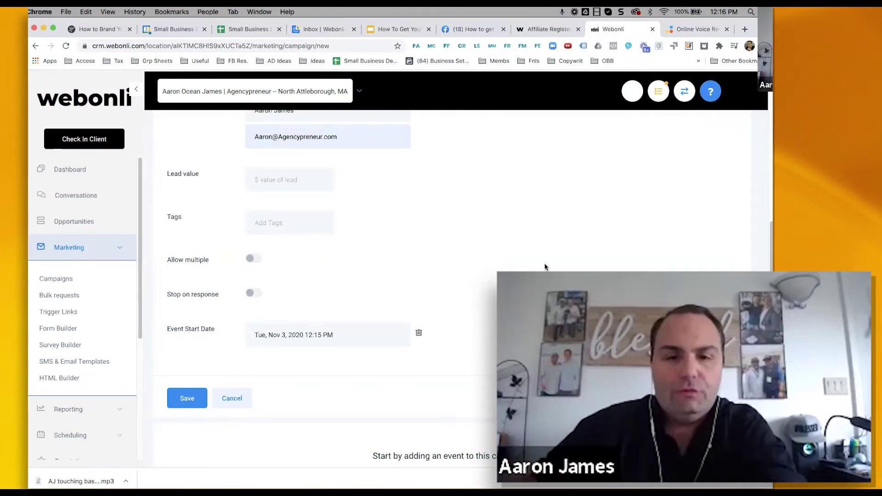
- Save the settings and add a Voicemail 1 event using the uploaded 01:03 mp3
click(187, 398)
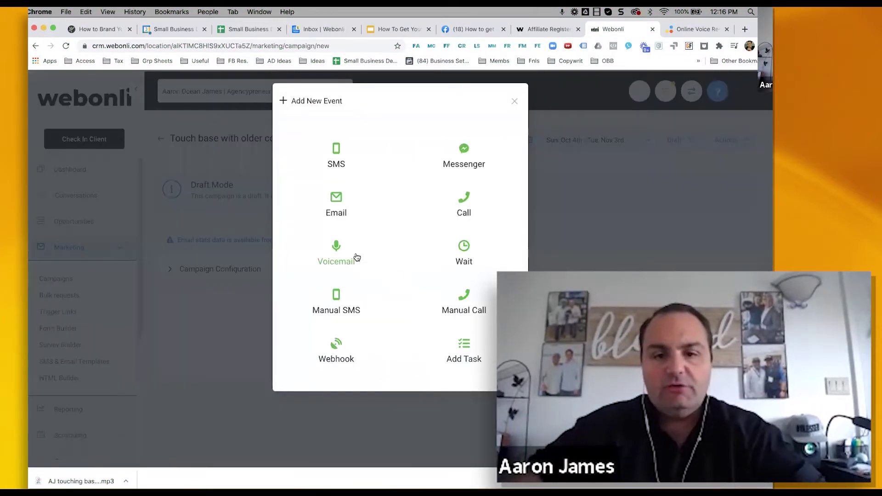
click(331, 257)
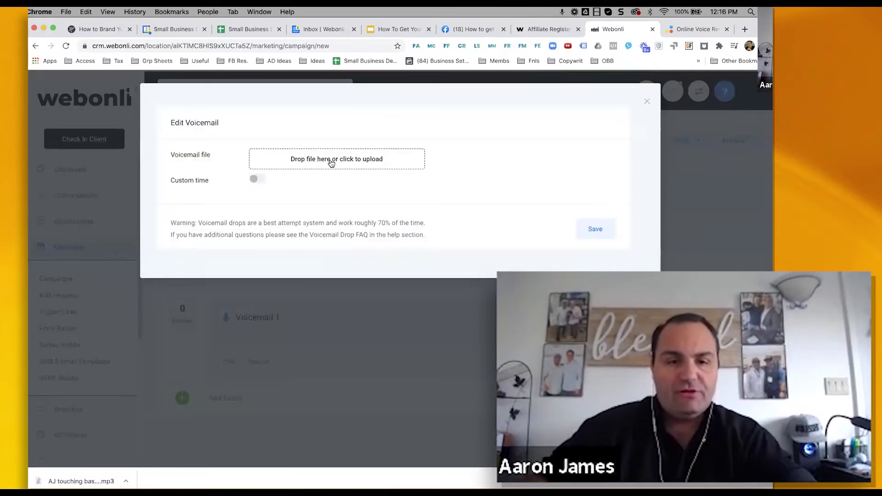
drag(98, 475, 323, 166)
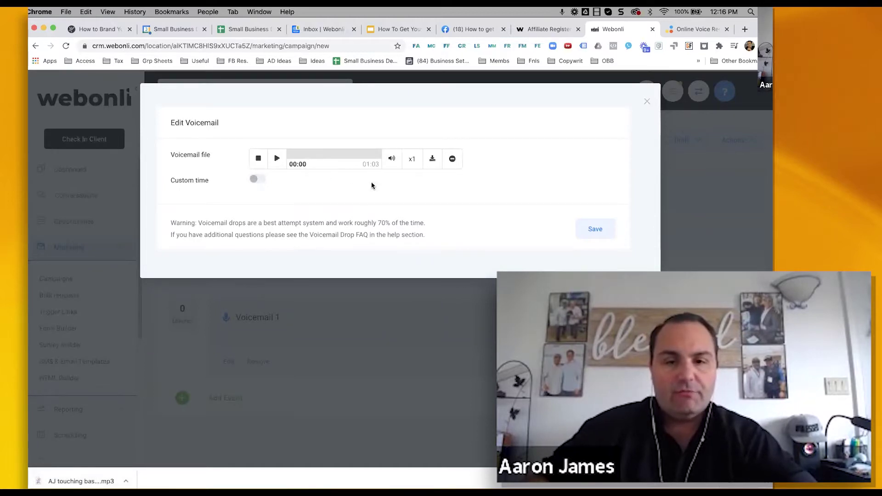
click(609, 232)
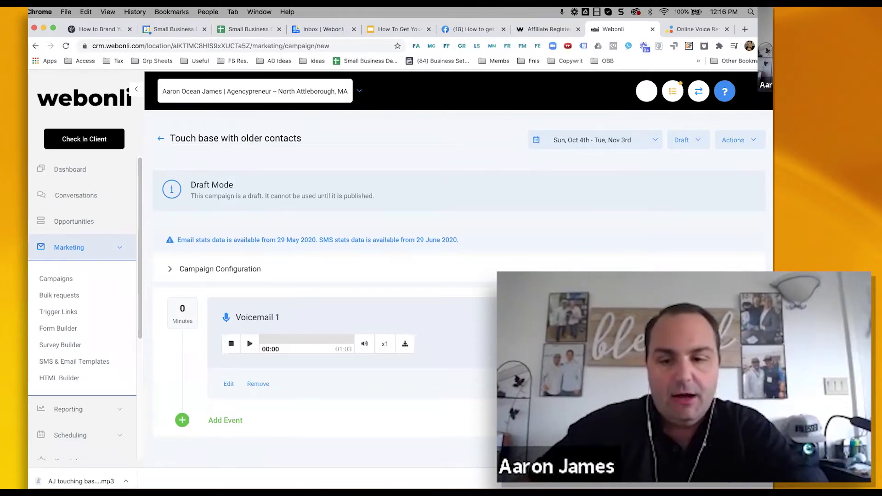
- Add a manual SMS step that opens with 'hey' and the {{contact.first_name}} custom value
click(226, 421)
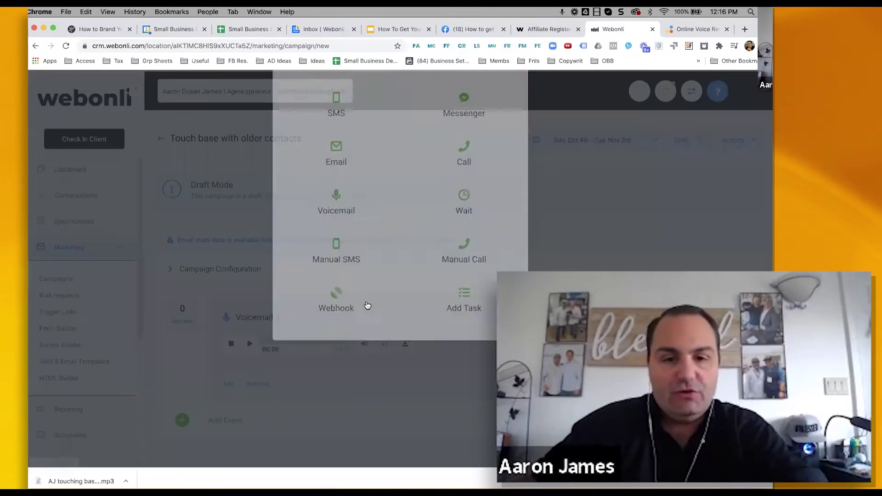
click(348, 306)
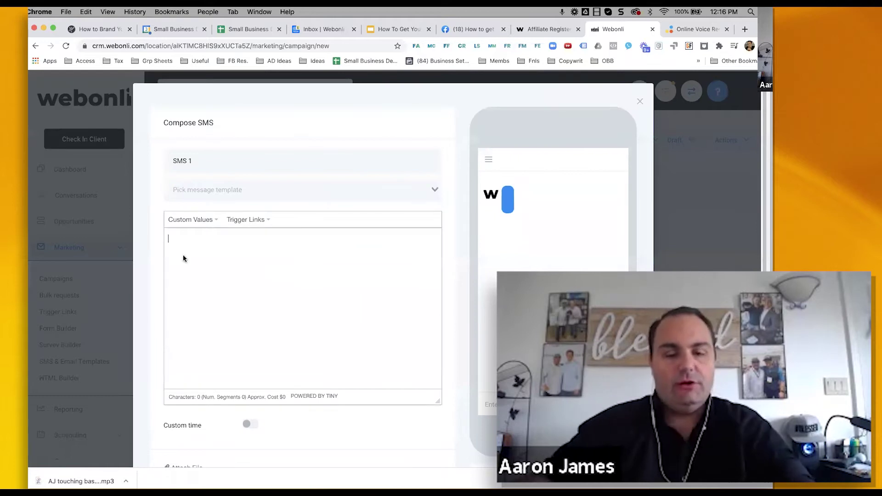
text(hey)
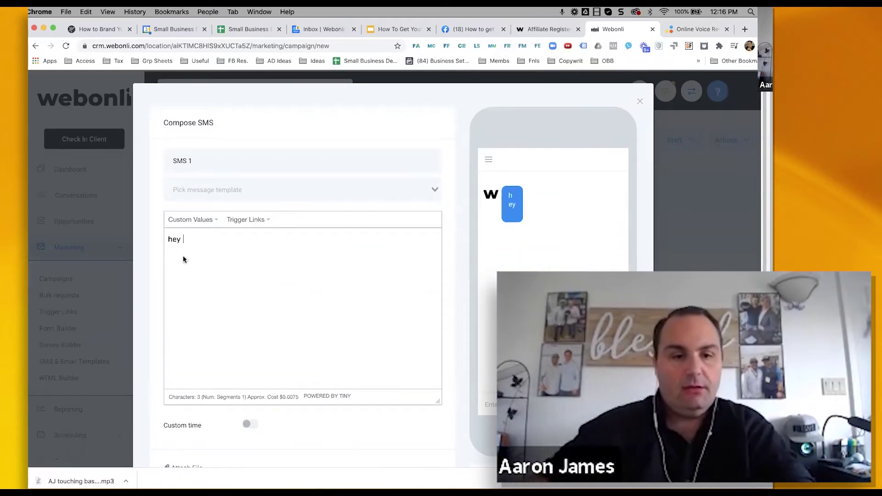
click(196, 221)
mouse_move(191, 237)
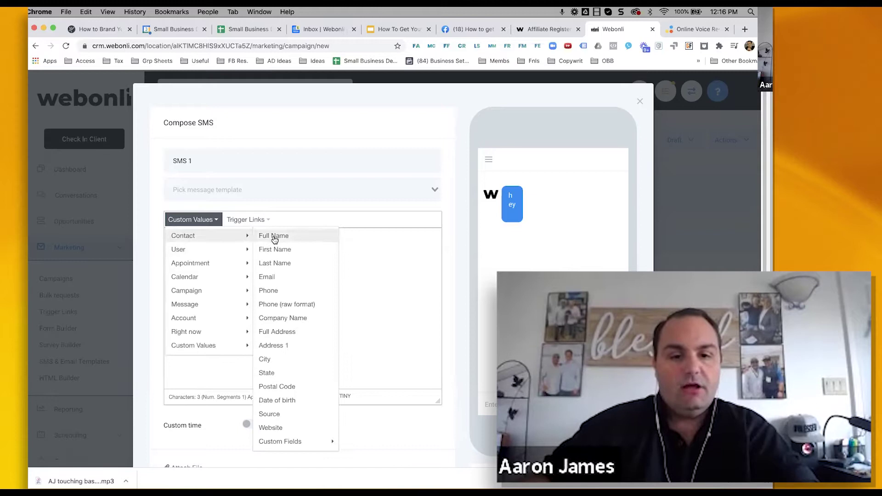
click(285, 249)
- Continue the SMS with ', just left you a voicemail. Here is that link I mentioned'
text(, just left you a voicemail.)
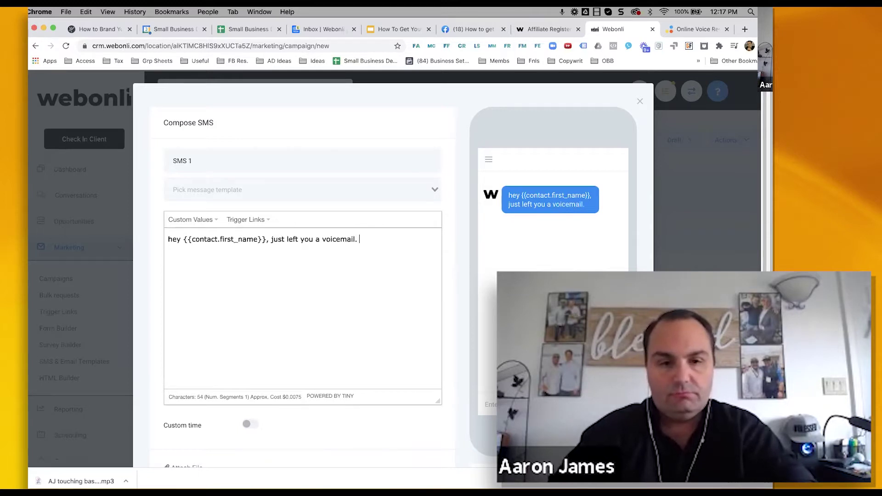
text(Here is my cal)
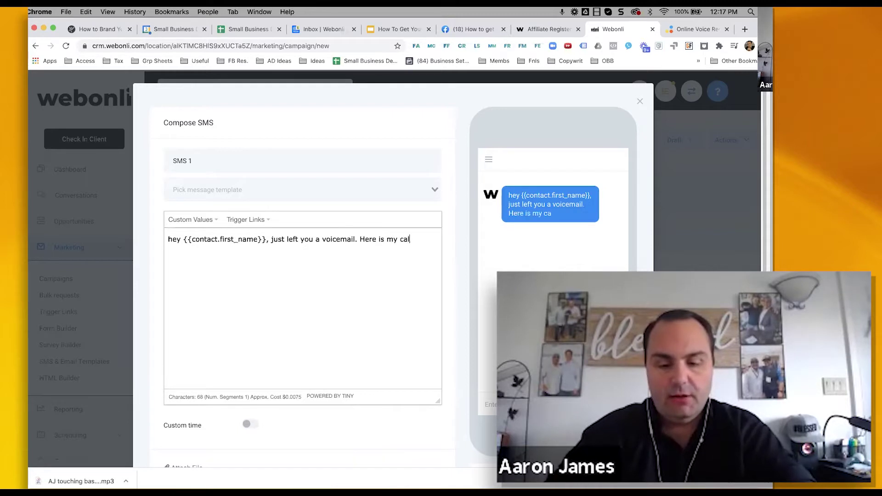
text(ink I m)
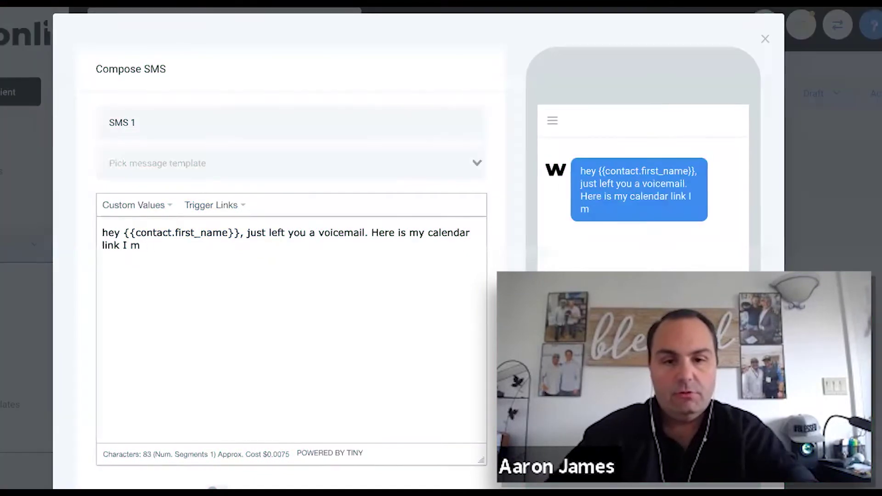
key(BackSpace)
key(BackSpace)
key(BackSpace)
key(BackSpace)
key(BackSpace)
key(BackSpace)
key(BackSpace)
key(BackSpace)
key(BackSpace)
key(BackSpace)
key(BackSpace)
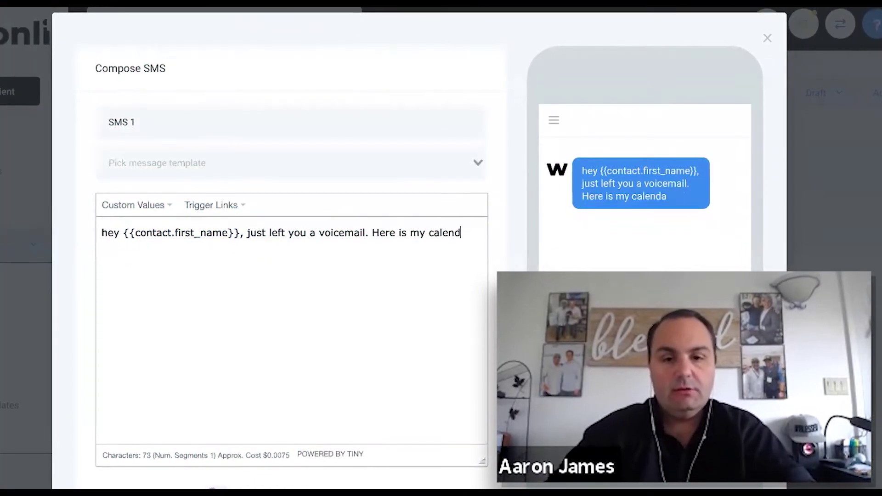
key(BackSpace)
key(BackSpace)
key(BackSpace)
key(BackSpace)
key(BackSpace)
key(BackSpace)
key(BackSpace)
key(BackSpace)
key(BackSpace)
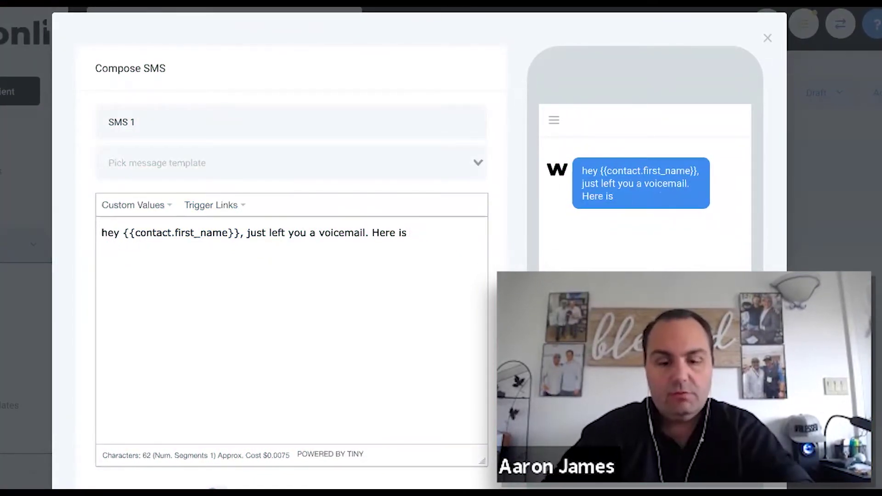
text(that link I mentione)
text(d)
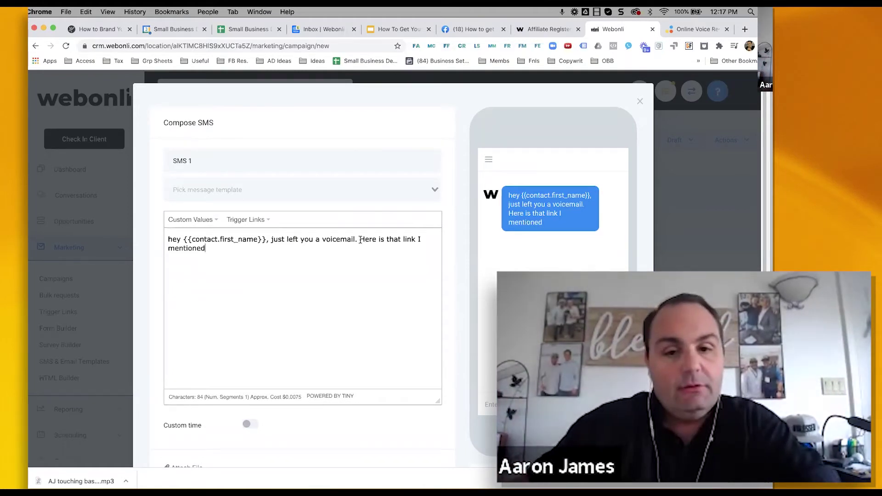
drag(360, 240, 425, 259)
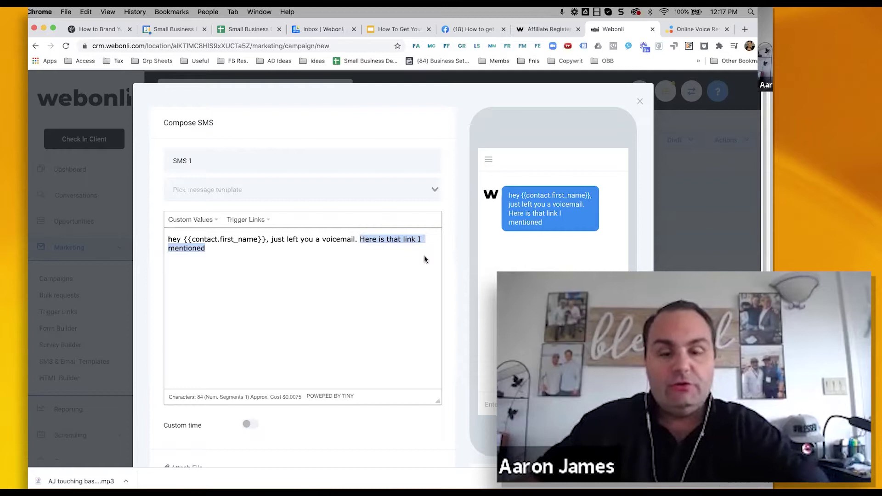
- Rewrite the SMS to introduce the sender from FB and end 'I said i would leave this link here for you.'
key(BackSpace)
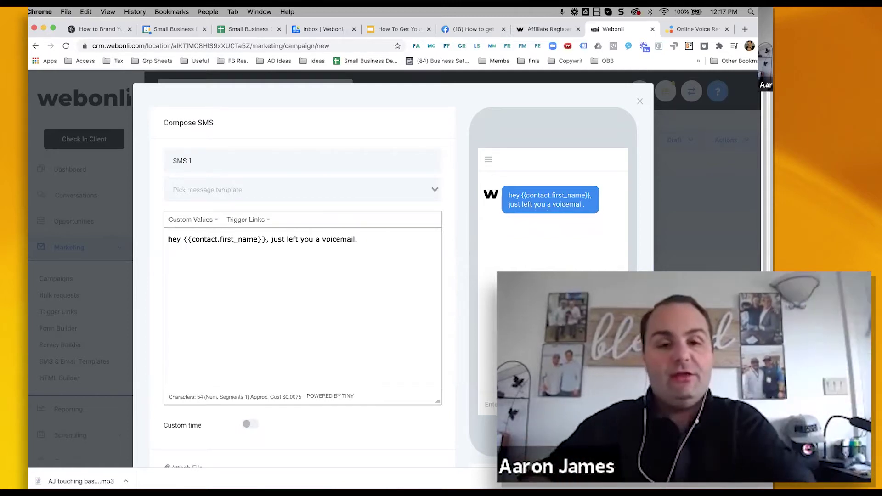
text(Did you get it?)
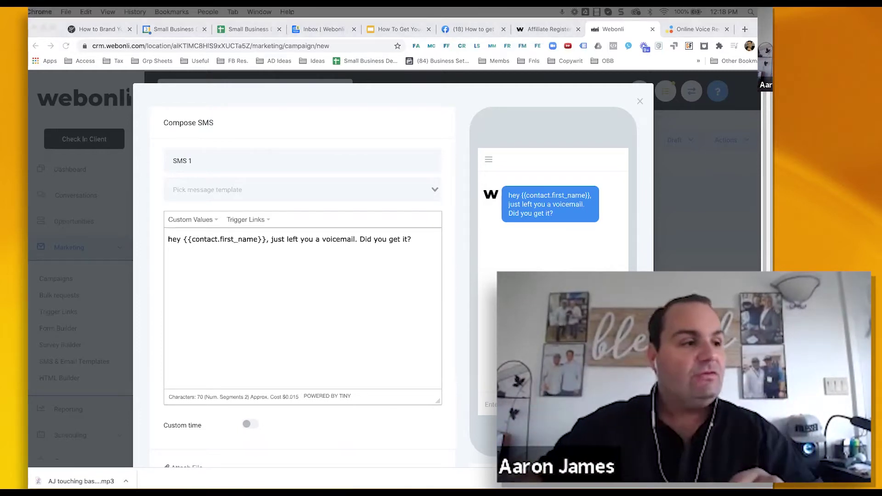
click(271, 239)
text(its Aaron from )
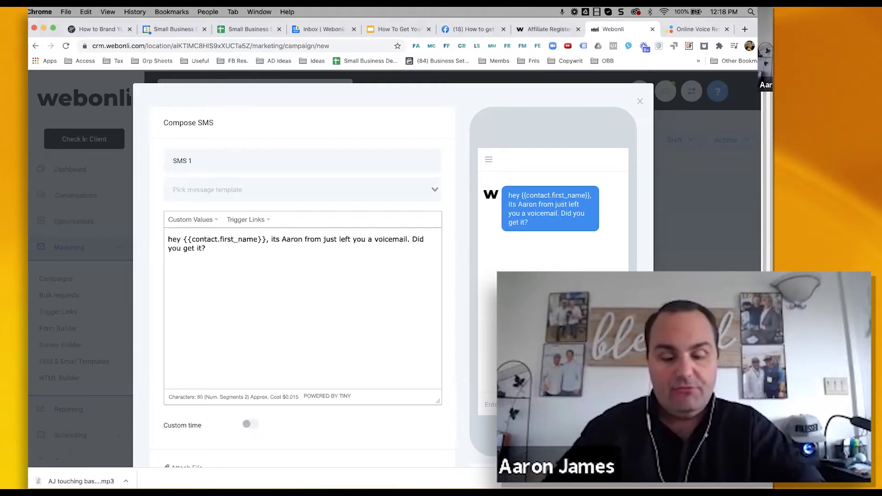
text(FB. I)
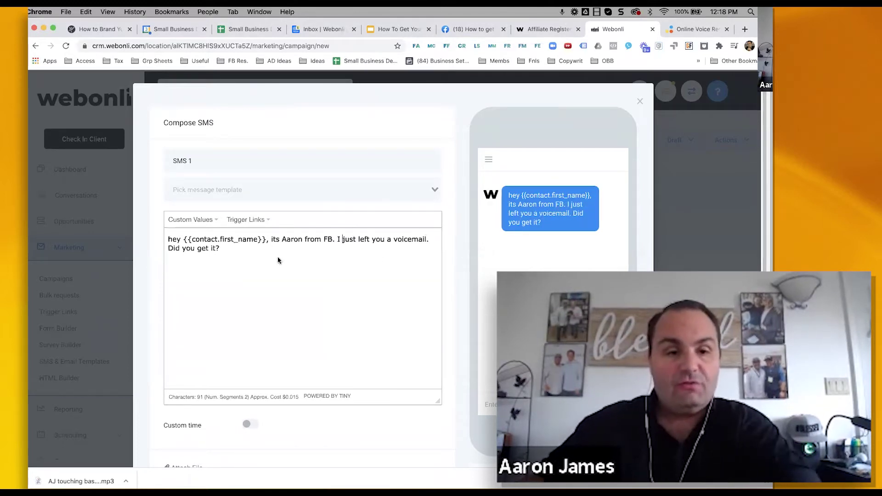
drag(221, 249, 178, 249)
click(162, 254)
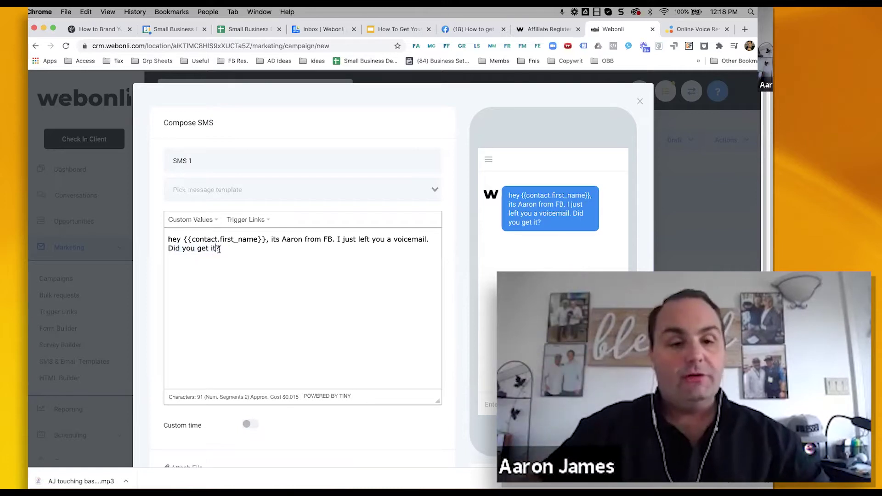
drag(221, 249, 179, 248)
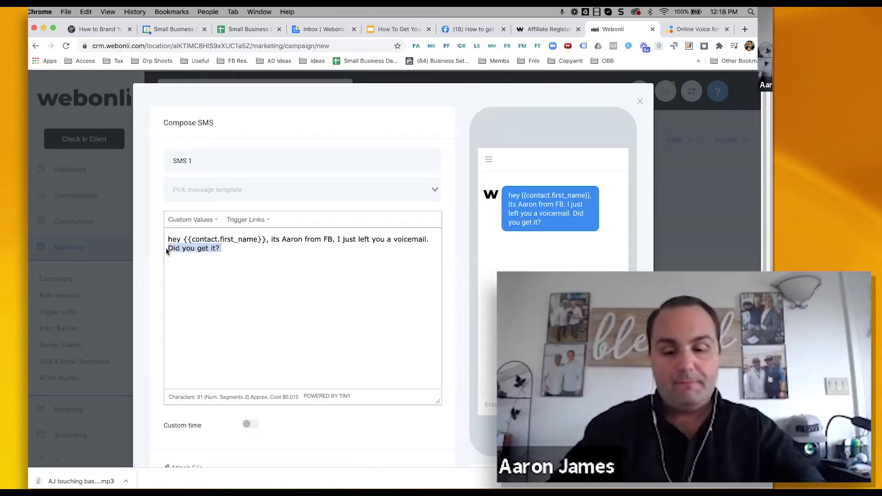
text(I said i )
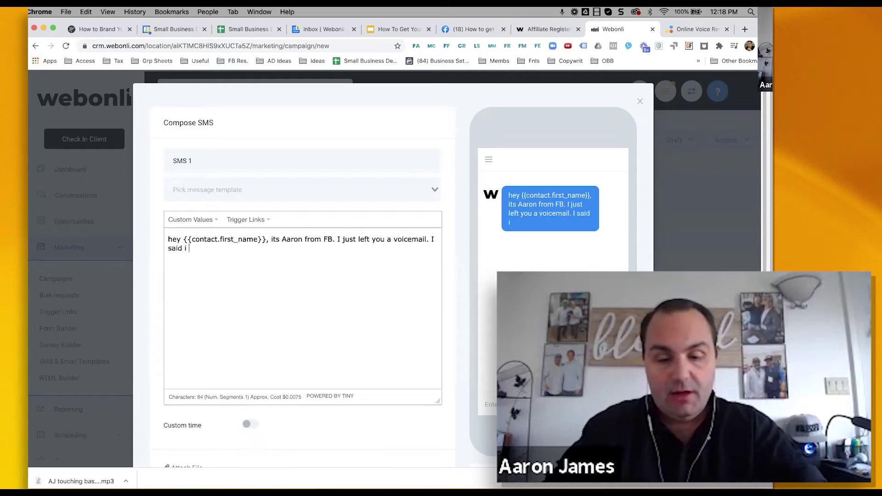
text(would leave this li)
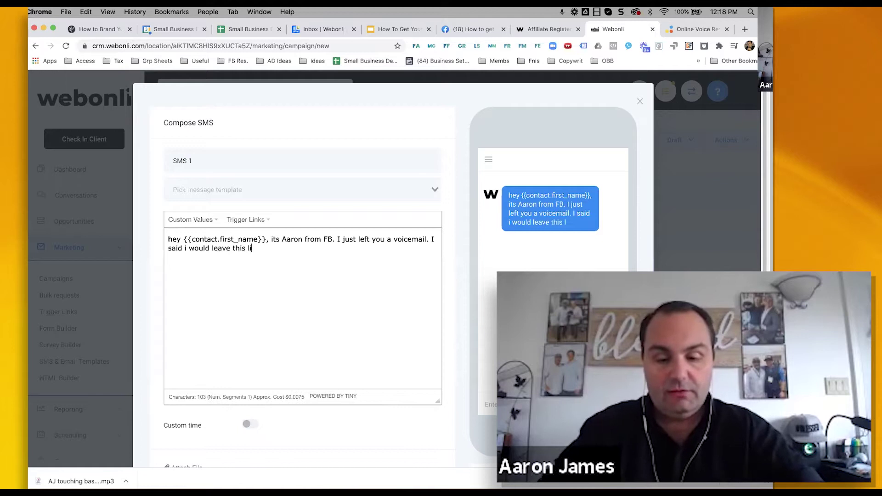
text(nk here for you.)
- Insert the booking calendar trigger link into the SMS and save the step
click(247, 220)
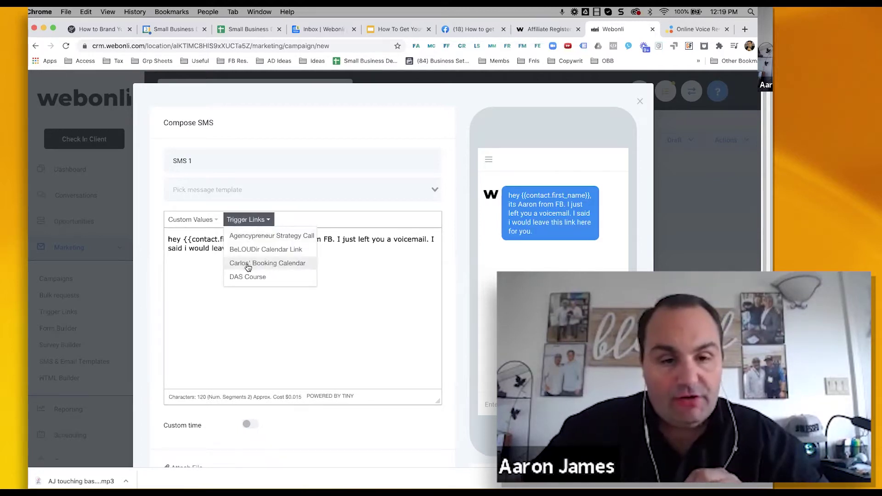
click(247, 263)
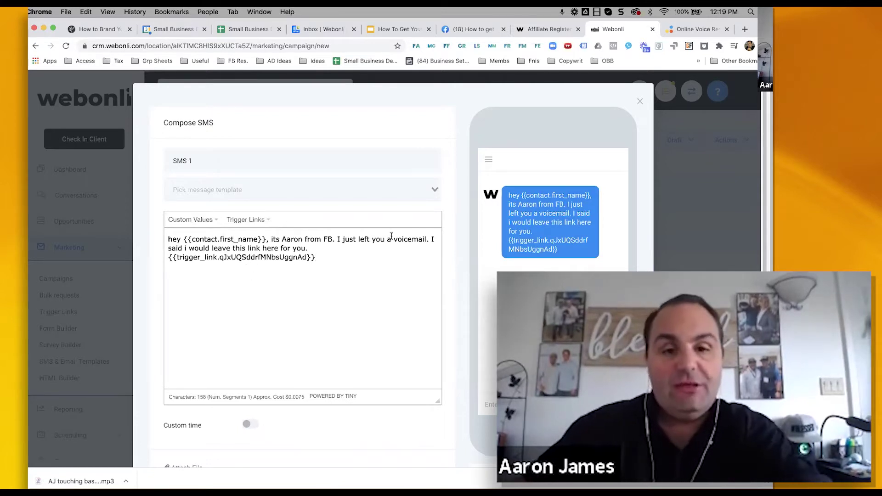
scroll(384, 201, down, 3)
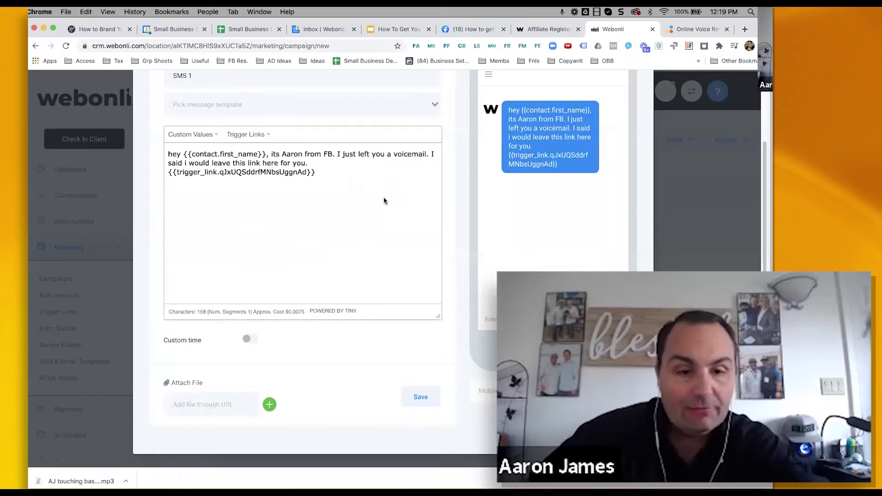
click(421, 398)
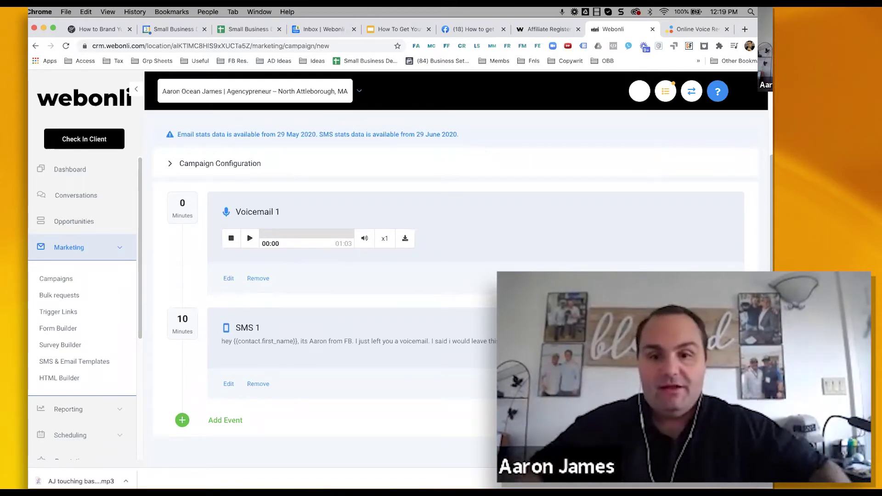
- Switch the campaign status from Draft to Publish
scroll(455, 276, up, 3)
click(677, 141)
click(675, 159)
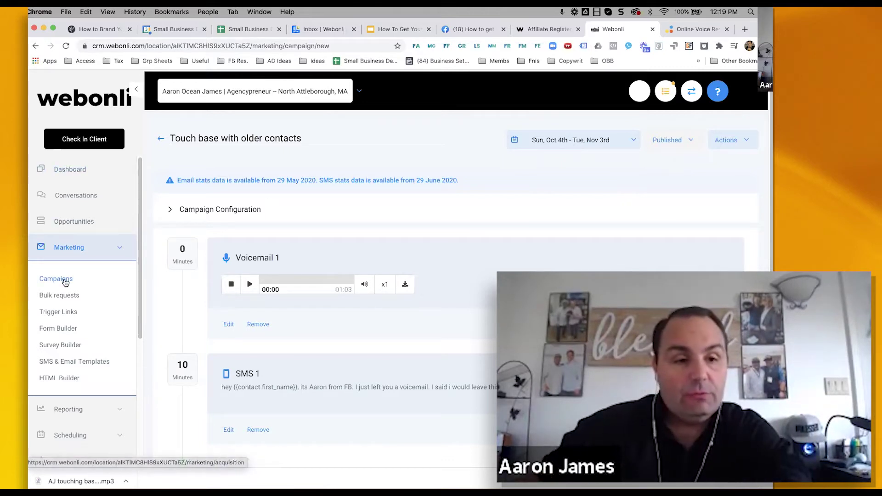
click(81, 223)
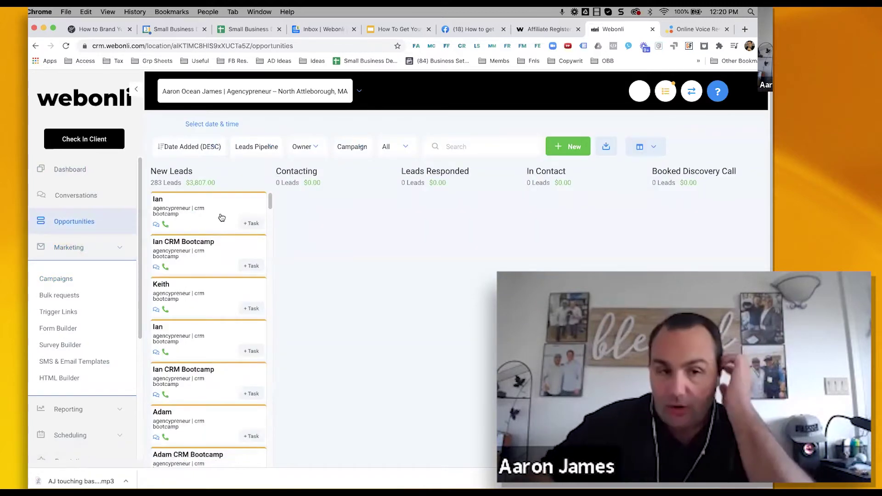
drag(214, 204, 344, 234)
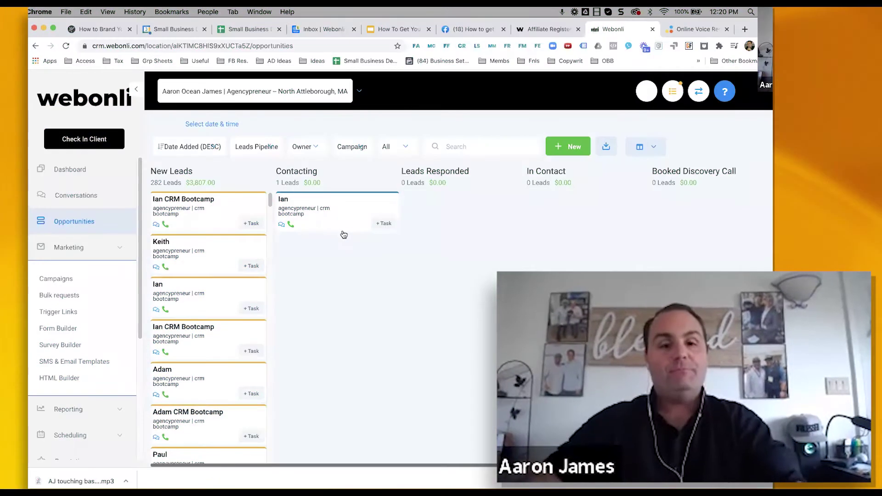
drag(351, 213, 223, 222)
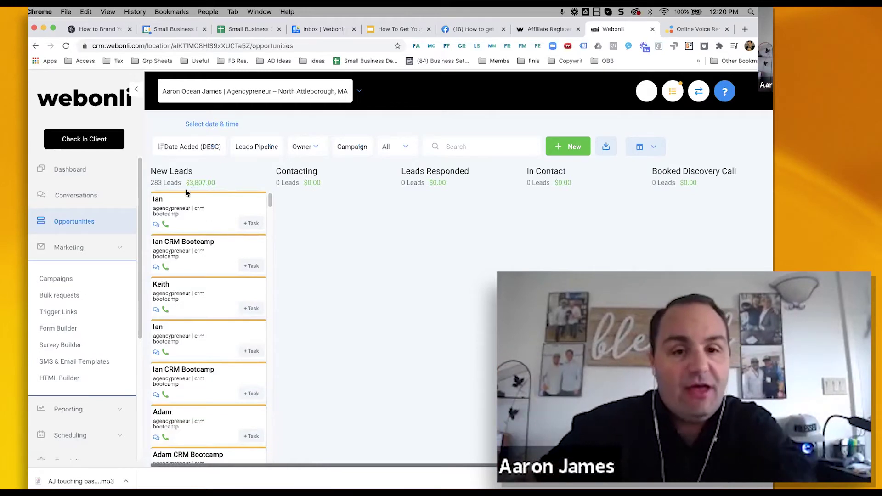
drag(401, 171, 470, 175)
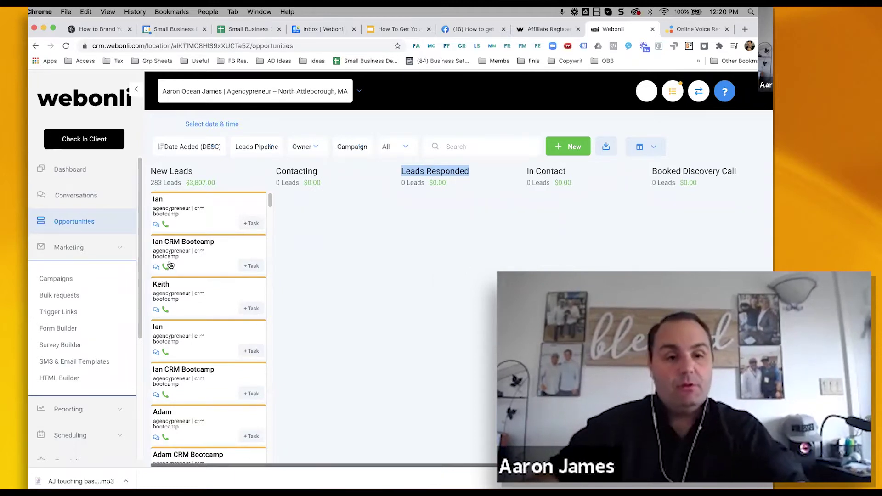
scroll(175, 262, down, 1)
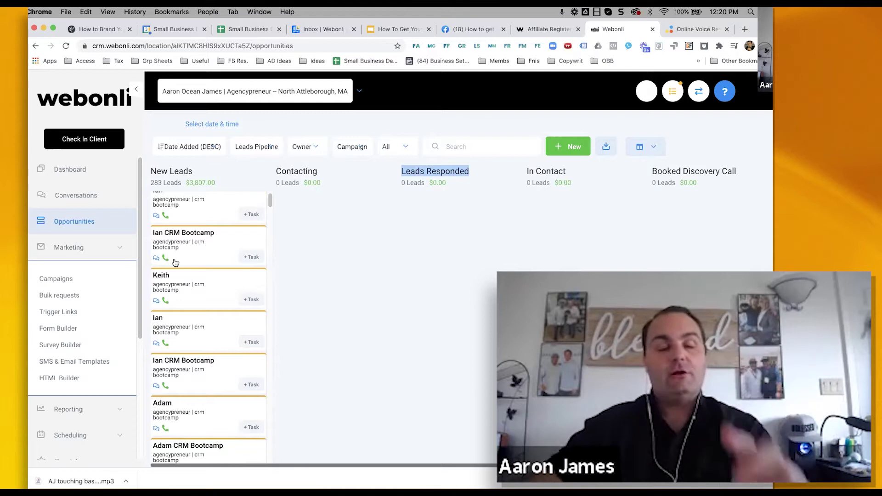
- Open the Touch base with older contacts campaign and copy the SMS 1 message text
click(58, 279)
scroll(205, 327, down, 1)
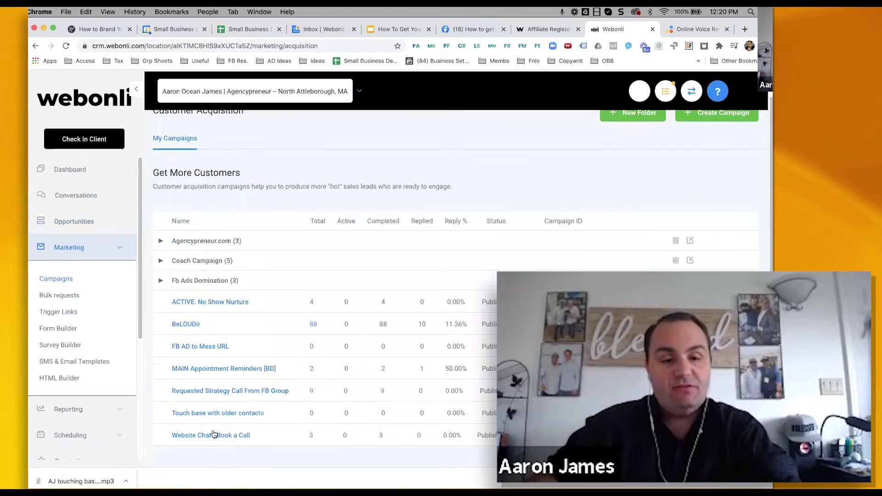
click(208, 411)
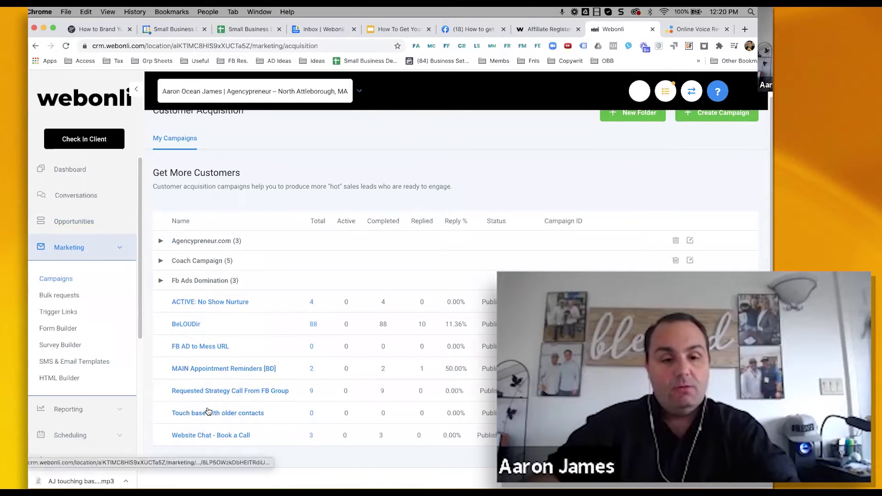
scroll(275, 352, down, 2)
click(275, 351)
drag(306, 256, 150, 227)
key(super+c)
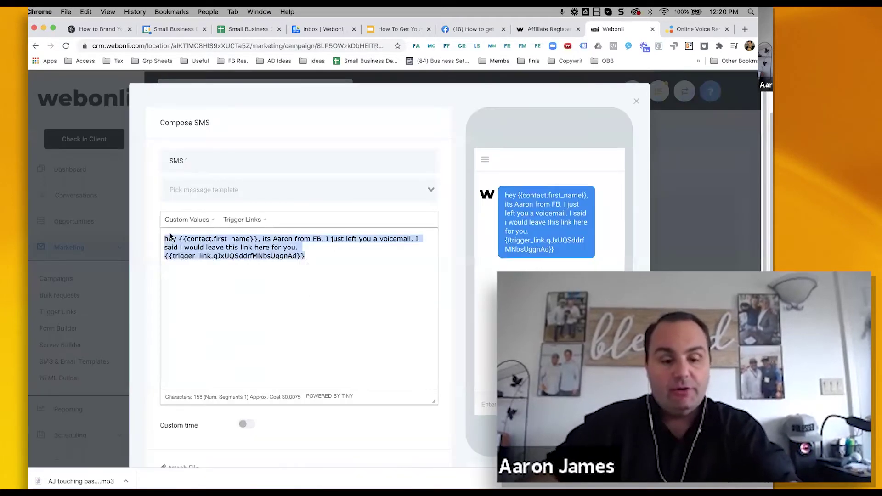
key(Escape)
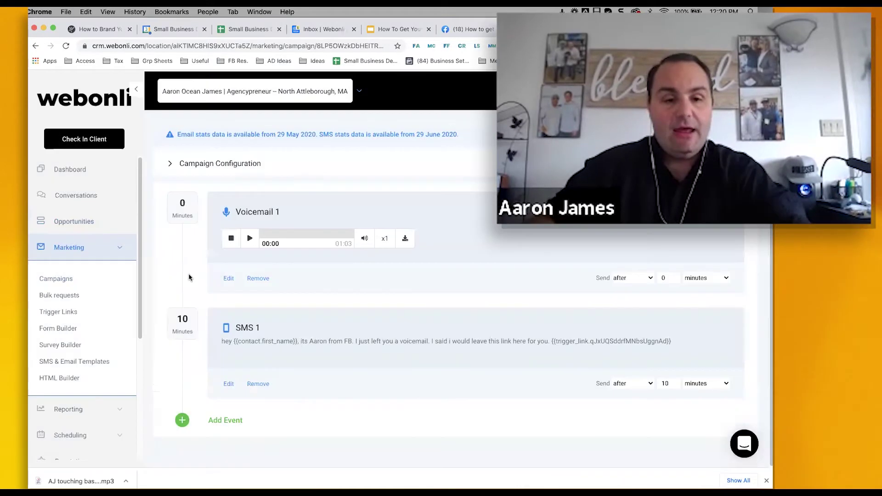
- Add an Email event, paste the copied SMS text into its body, and start the subject
click(221, 421)
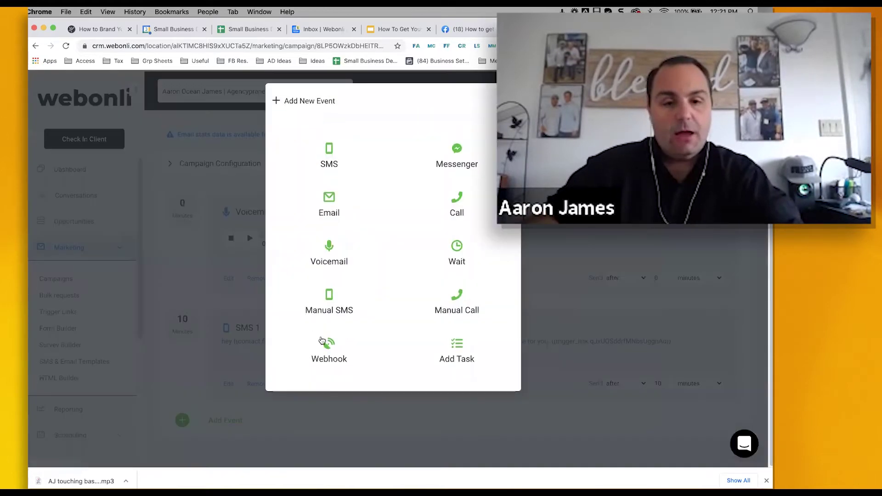
click(327, 205)
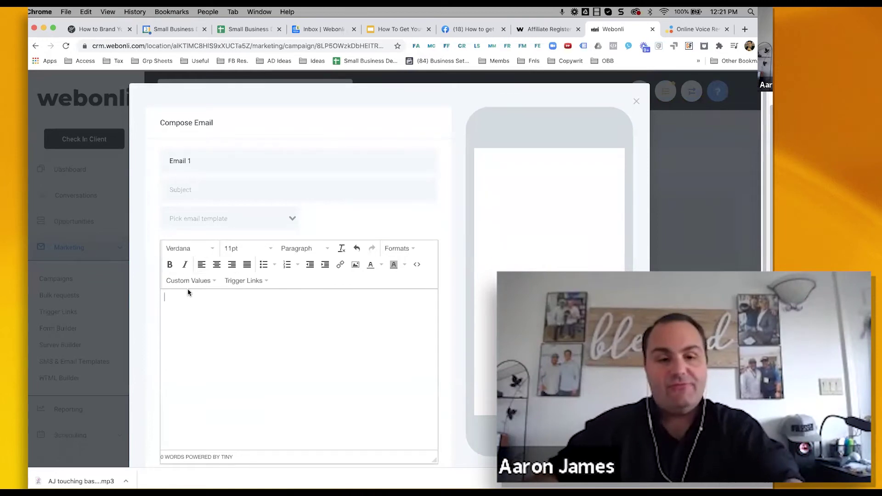
click(187, 292)
key(super+v)
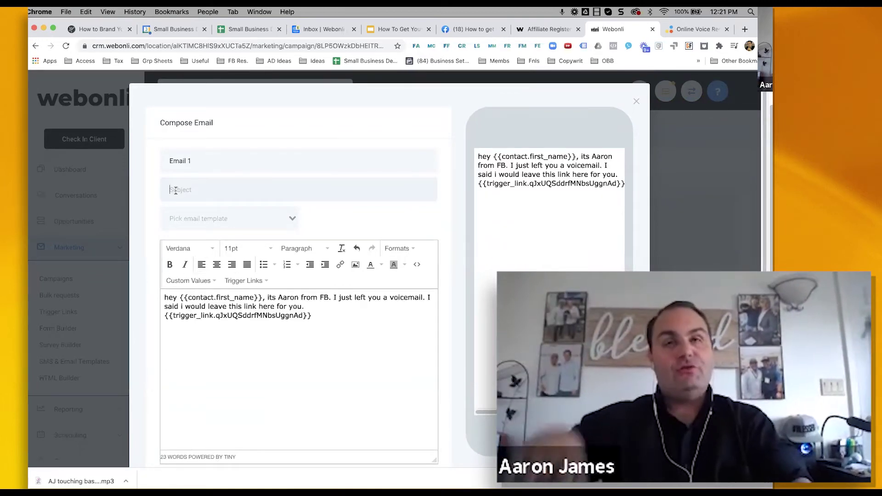
click(176, 191)
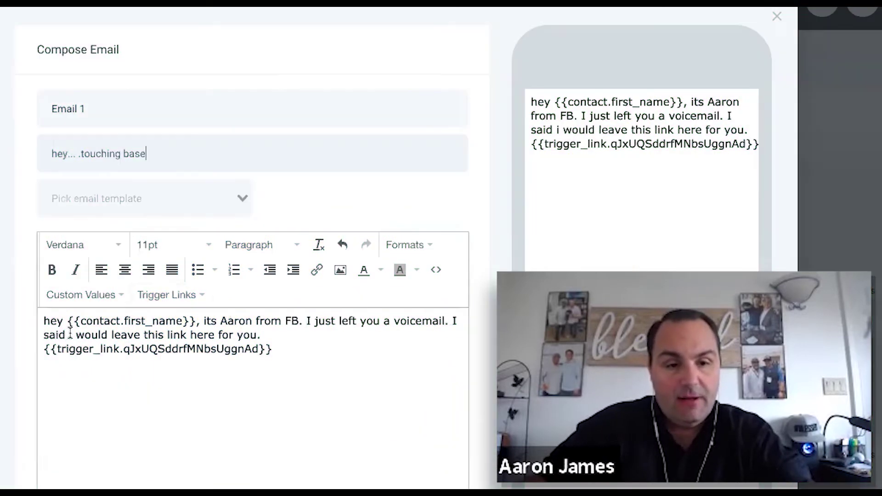
- Capitalise the 'I' and replace 'would leave' with 'send you' in the email body
click(75, 335)
key(BackSpace)
text(I)
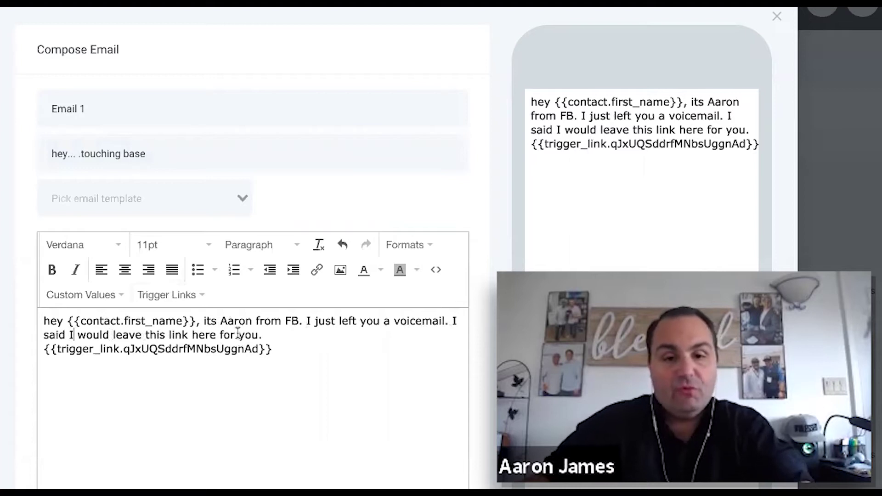
drag(239, 334, 343, 330)
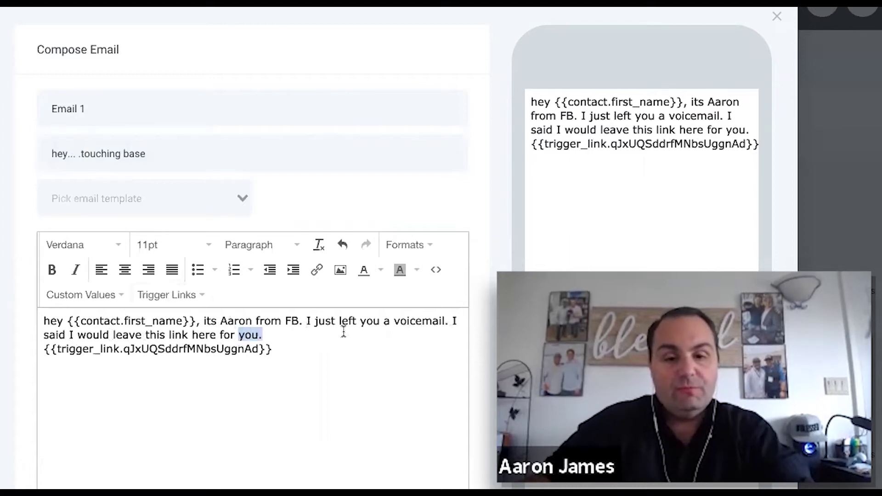
double_click(100, 335)
text(send you)
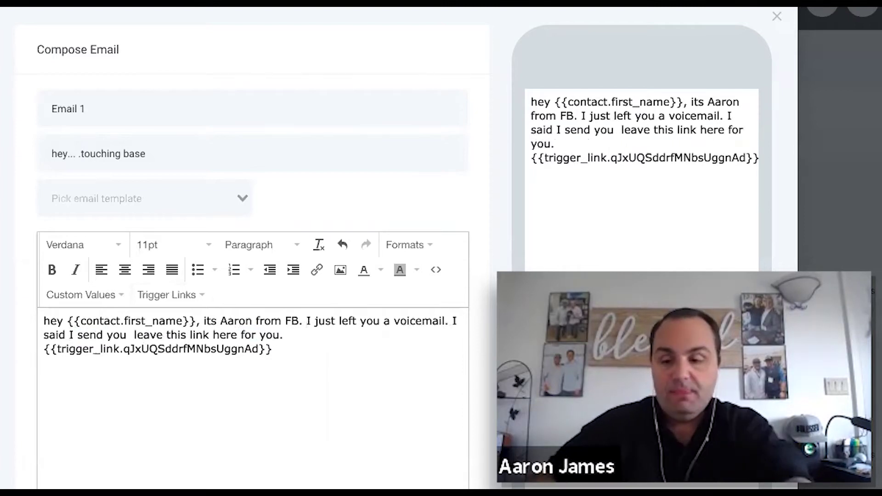
key(BackSpace)
double_click(139, 334)
key(BackSpace)
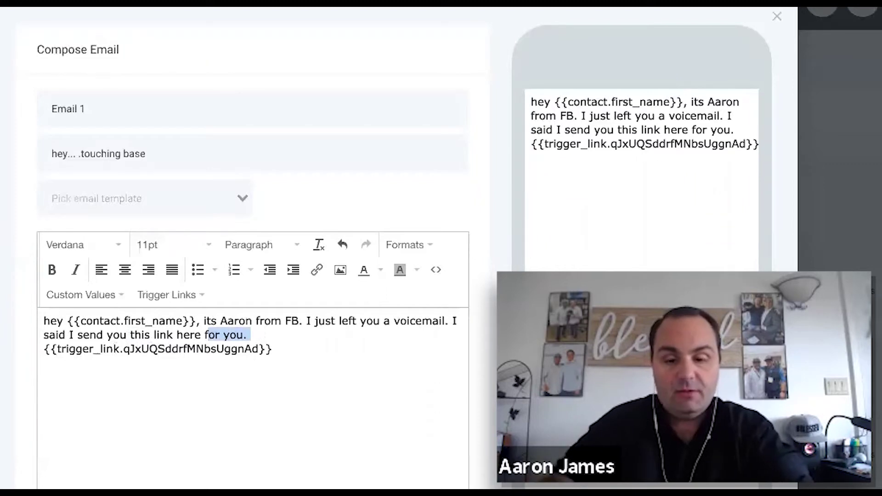
- End the sentence with 'in a text. But in case you didnt get it, I'd figure I would send it here also.' and put the link on its own line
text(in a text. )
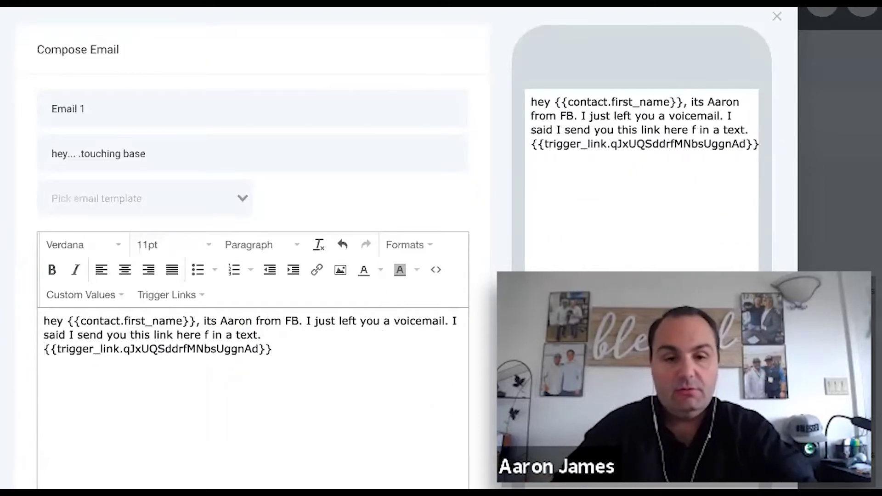
text(But in case yo)
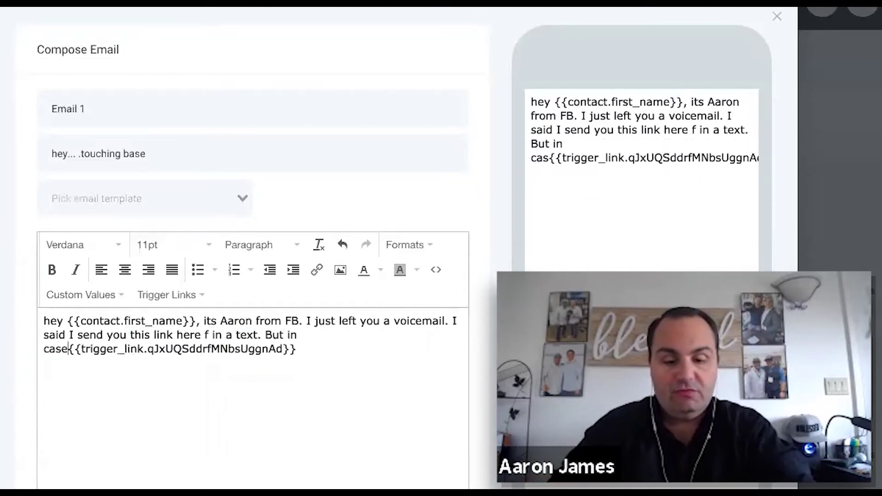
text(u didnt get it)
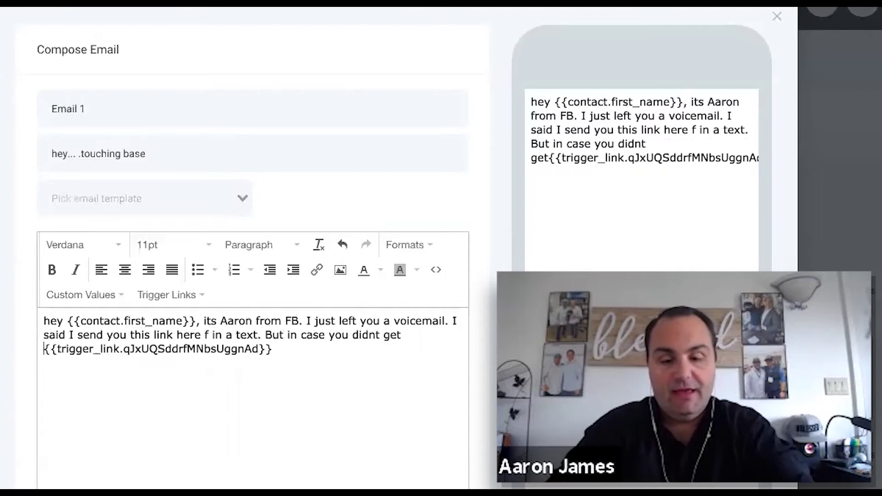
text(, I'd )
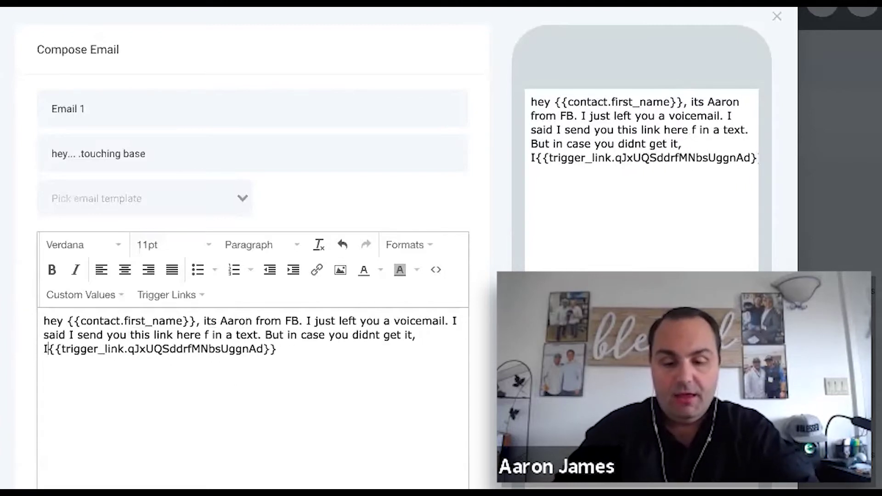
text(figure I would )
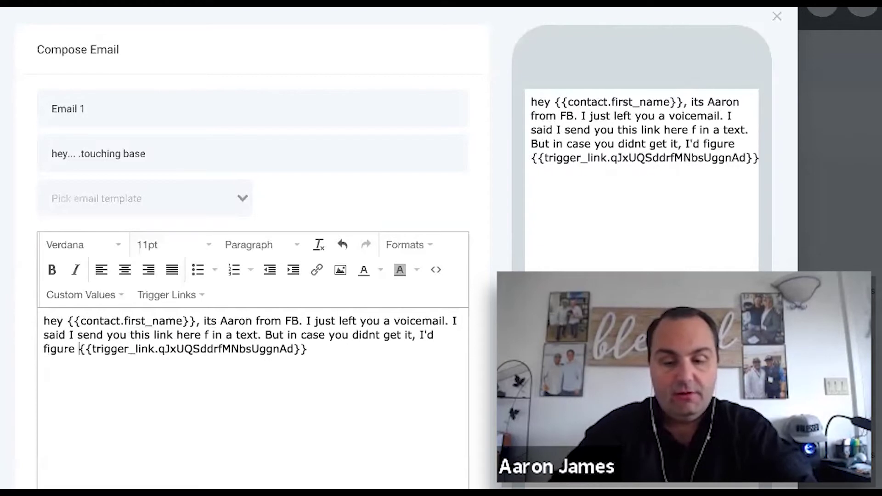
text(send it )
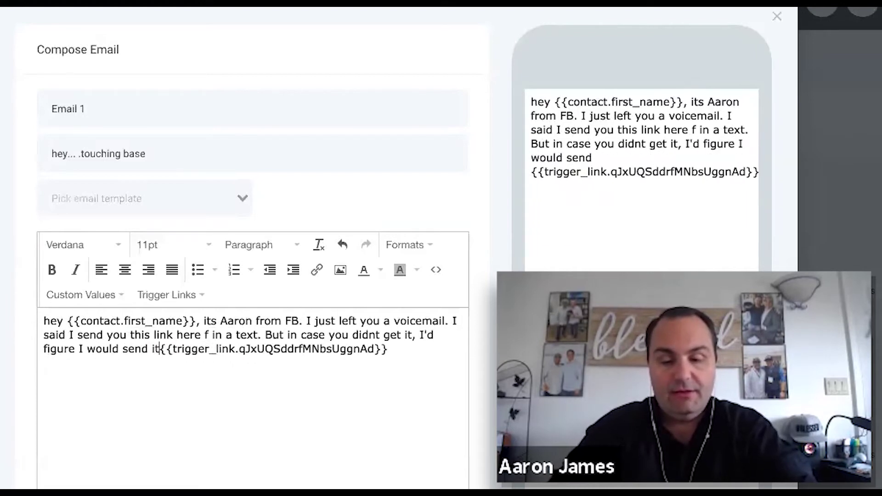
text(here alos)
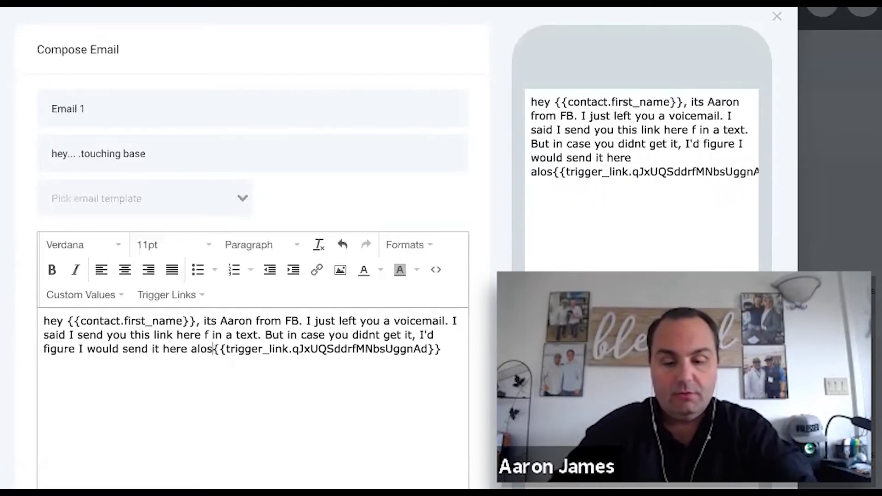
key(BackSpace)
key(BackSpace)
text(so.)
key(Return)
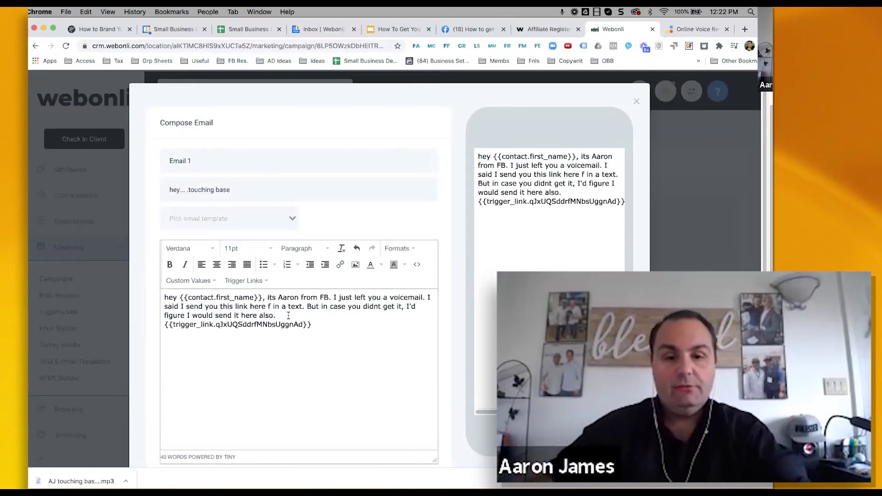
key(Return)
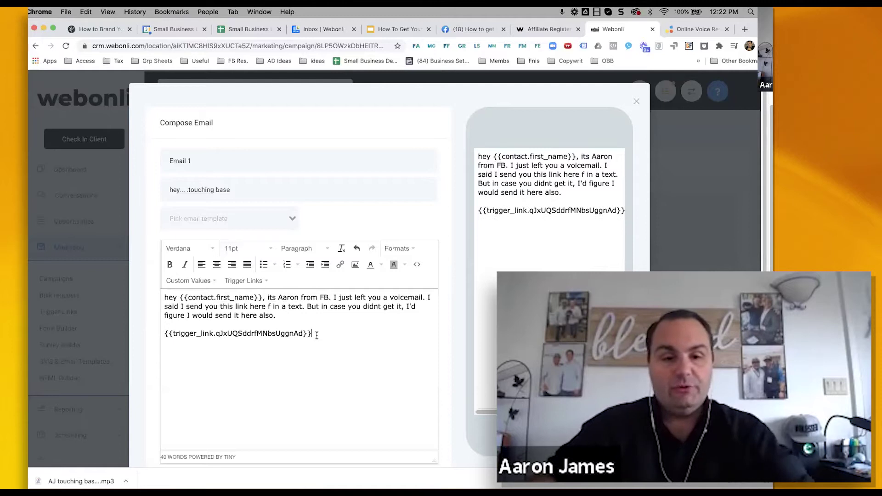
- Upload a photo from Google Drive and insert it below the link in Email 1
click(355, 265)
click(349, 216)
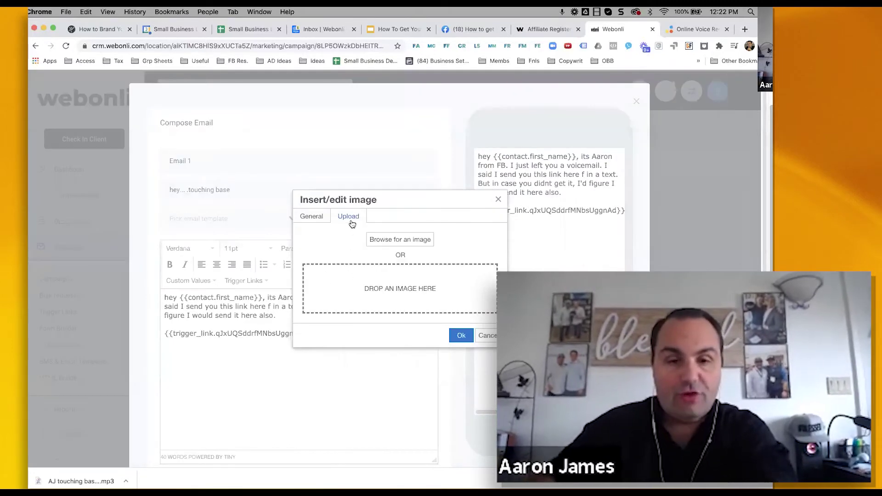
click(368, 241)
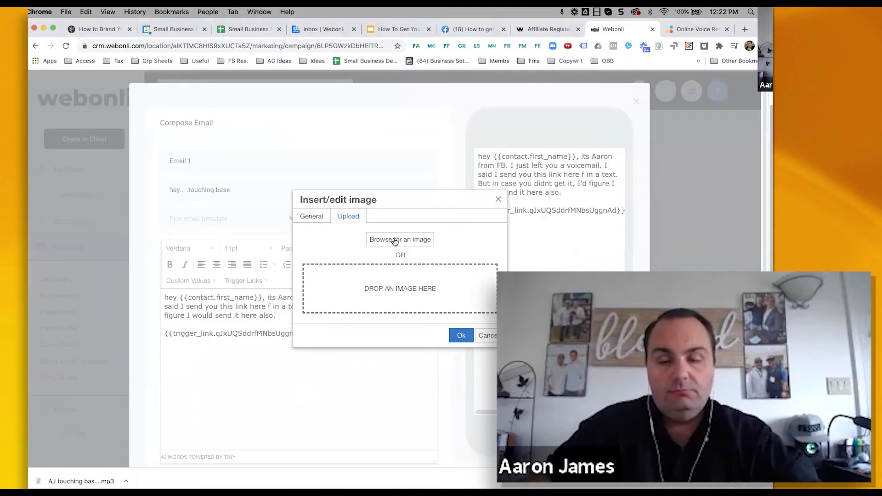
click(394, 240)
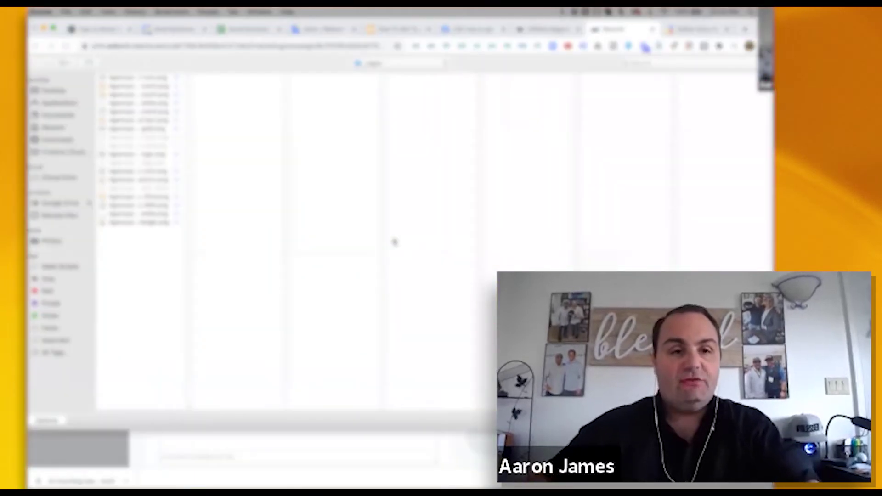
click(75, 204)
click(138, 79)
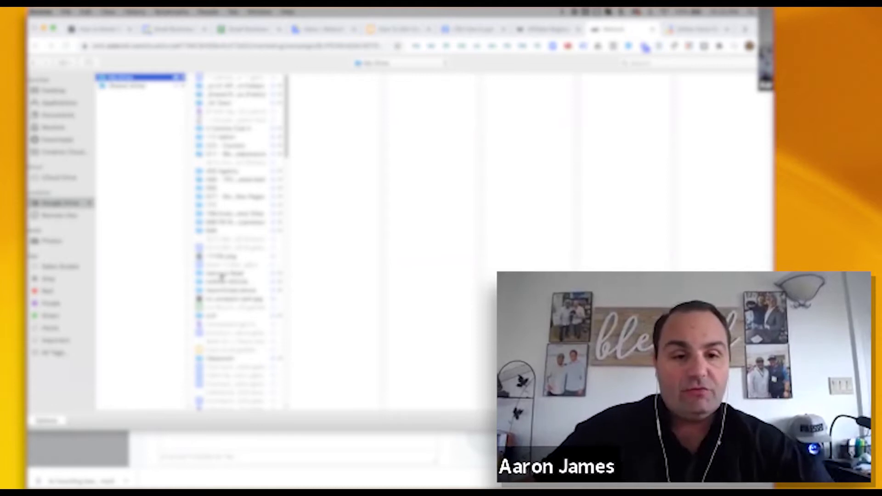
click(212, 290)
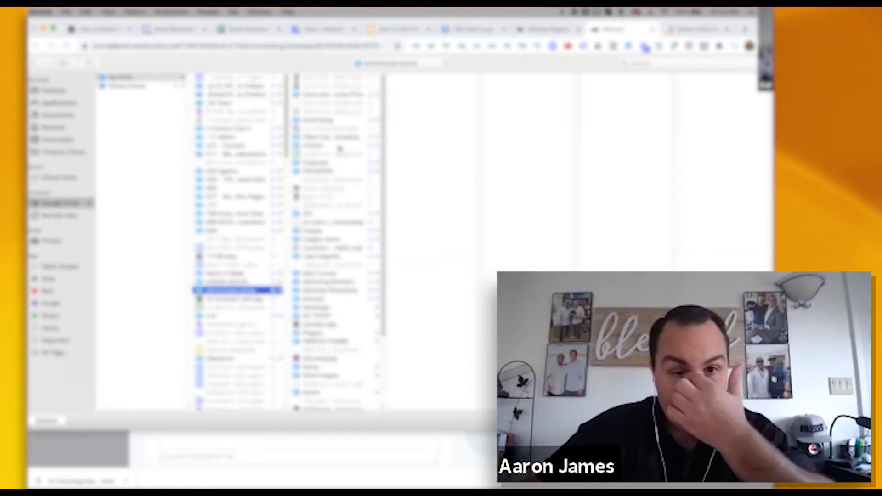
key(Return)
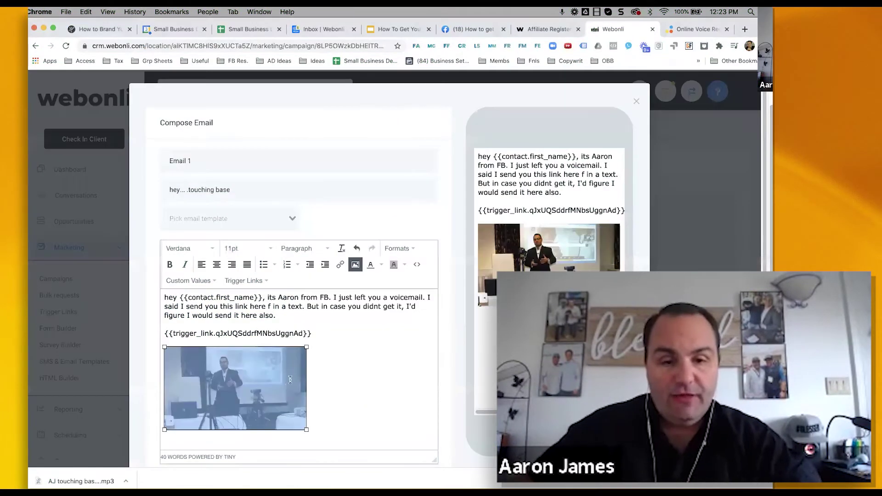
click(352, 383)
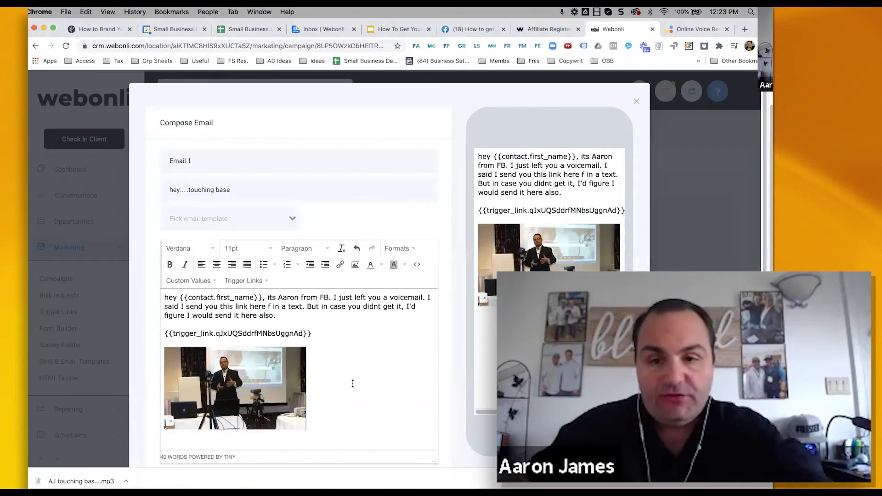
- Save Email 1 into the campaign
scroll(354, 294, down, 5)
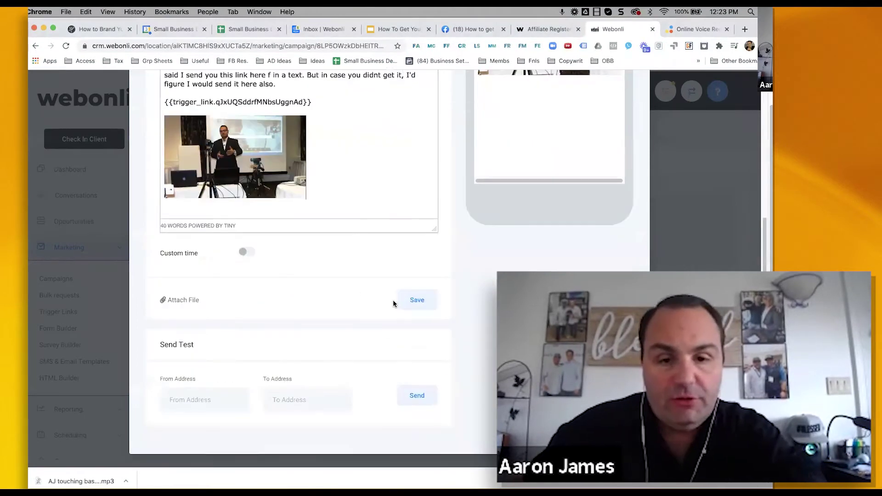
click(413, 301)
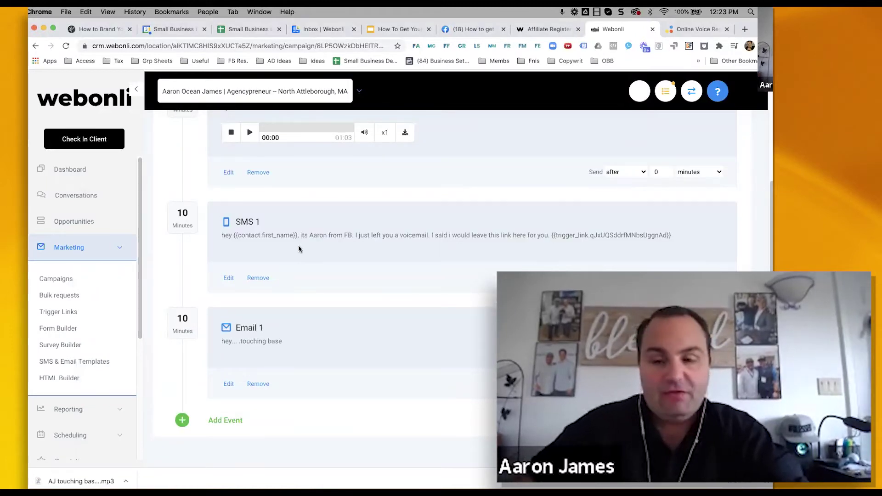
scroll(327, 257, up, 4)
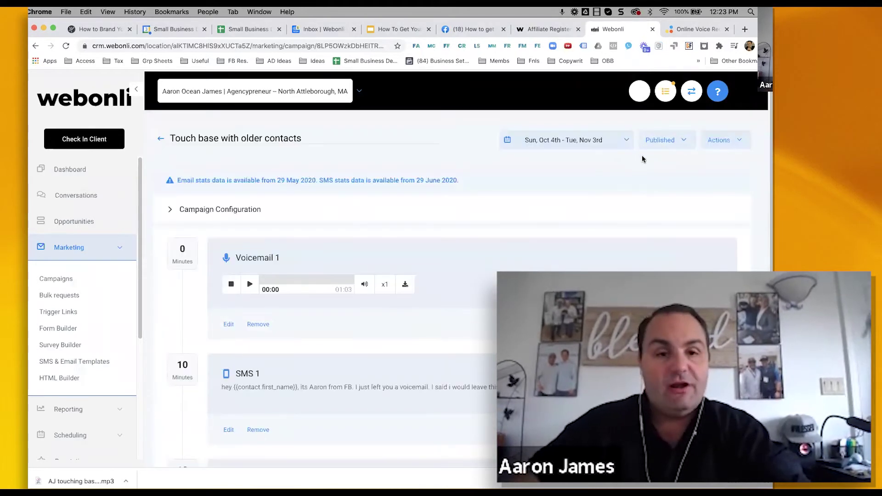
scroll(94, 307, down, 5)
- Create a new trigger named 'Touching base | Contact replied'
click(66, 345)
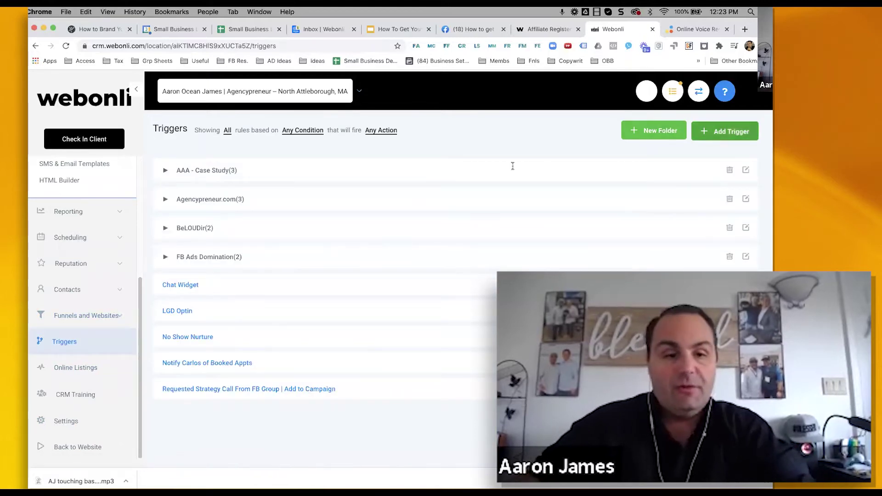
click(724, 131)
text(Touching base |)
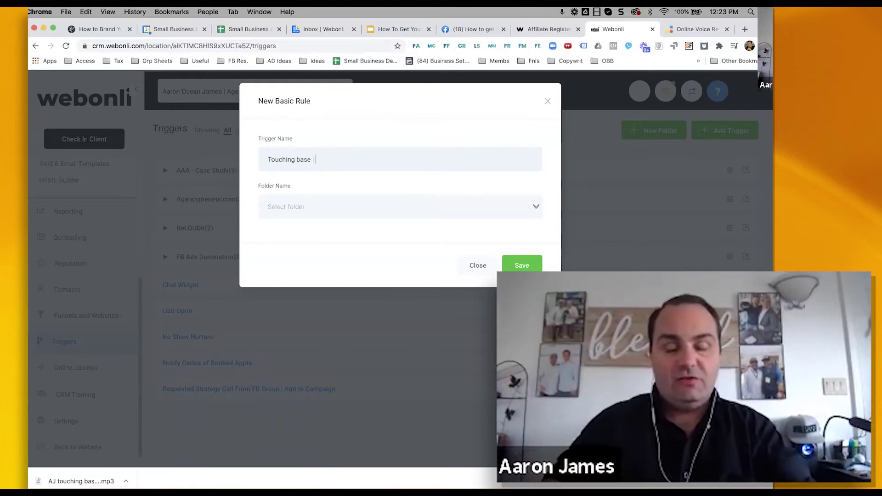
text(Contact replied)
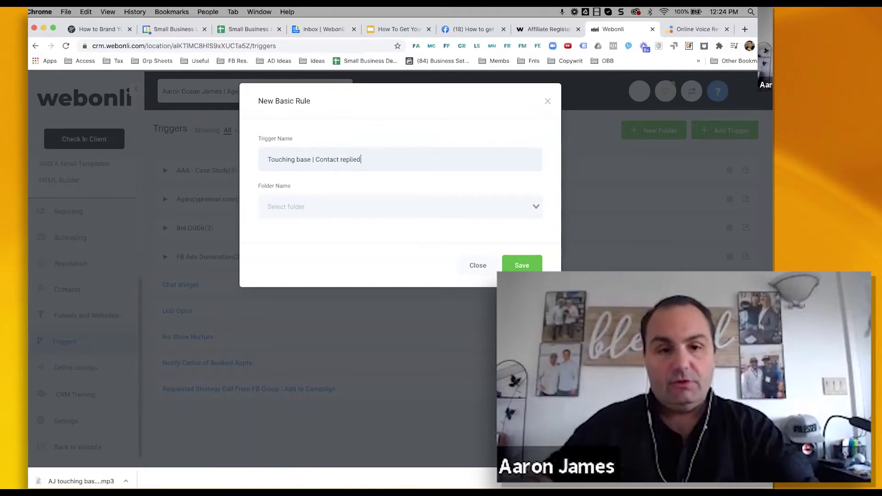
key(Return)
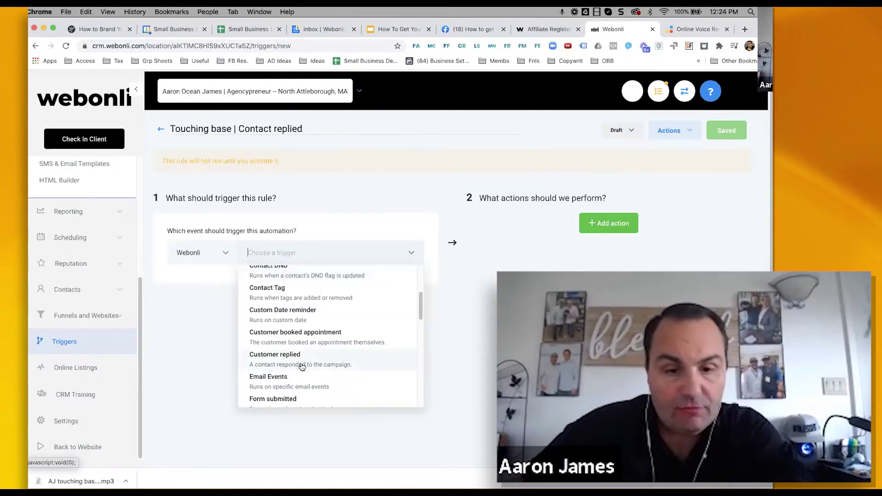
- Fire the trigger on customer replies, filtered to Replied To Campaign: Touch Base With Older Contacts
click(291, 365)
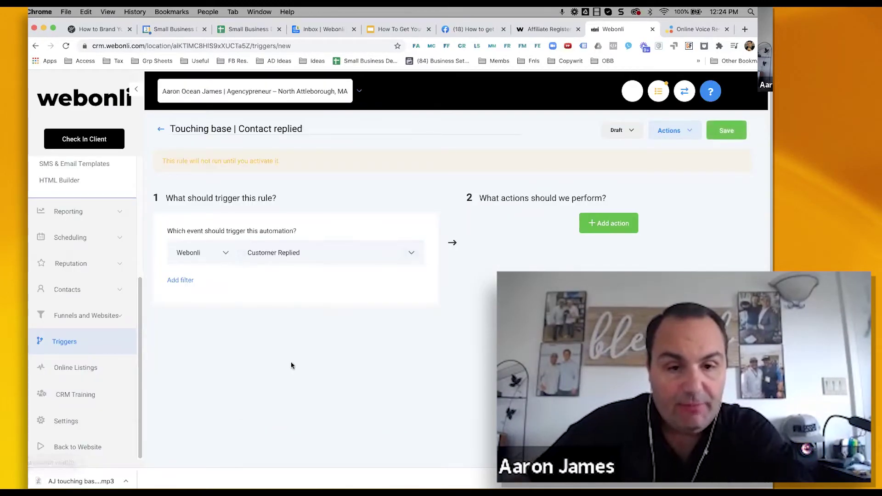
click(181, 282)
click(206, 301)
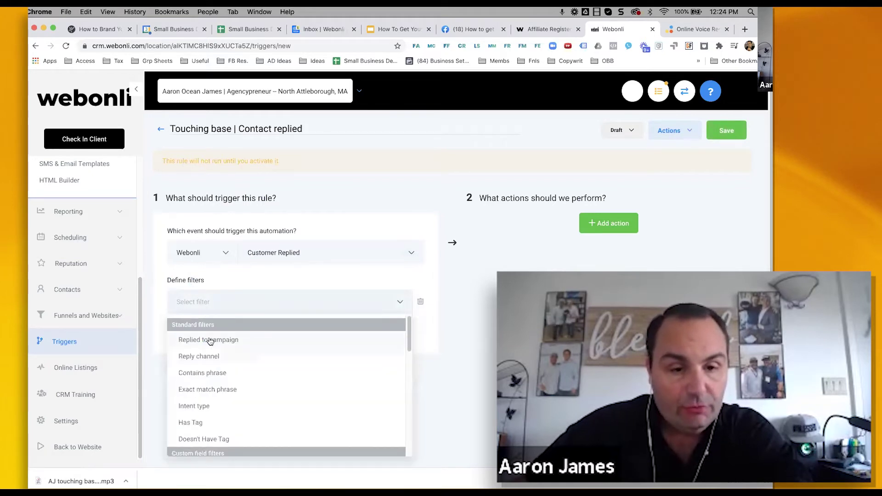
click(210, 340)
click(327, 298)
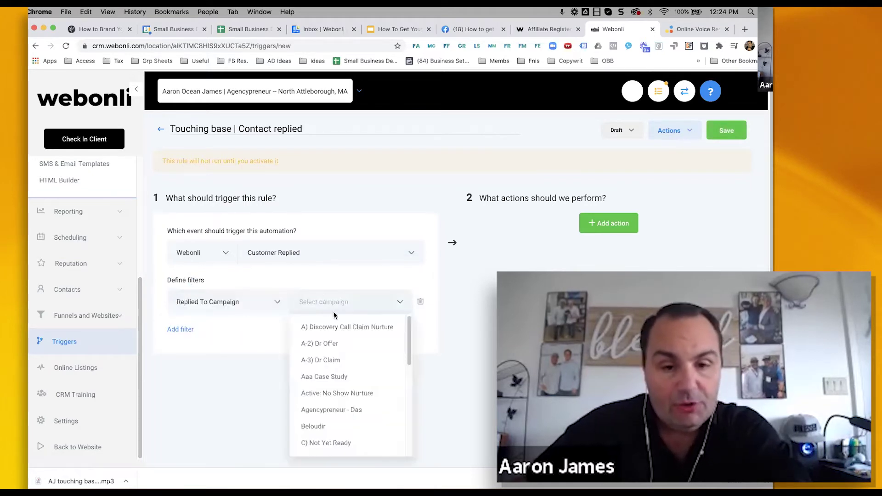
scroll(335, 363, down, 3)
scroll(336, 360, down, 10)
click(319, 420)
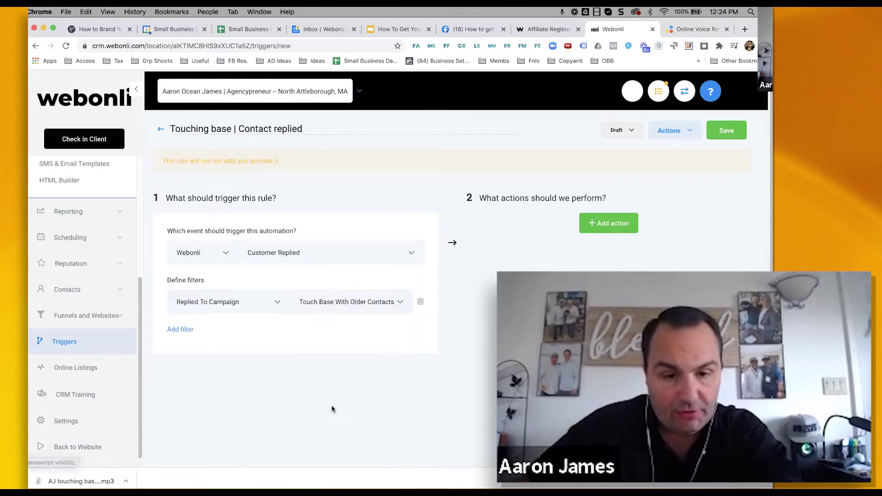
- Add an Add / Update Opportunity action placing contacts in Leads Pipeline, Leads Responded
click(608, 225)
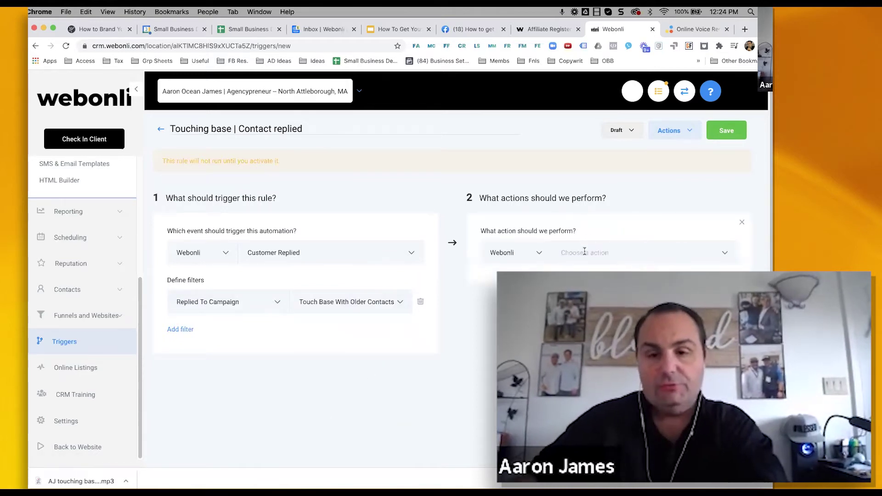
click(612, 253)
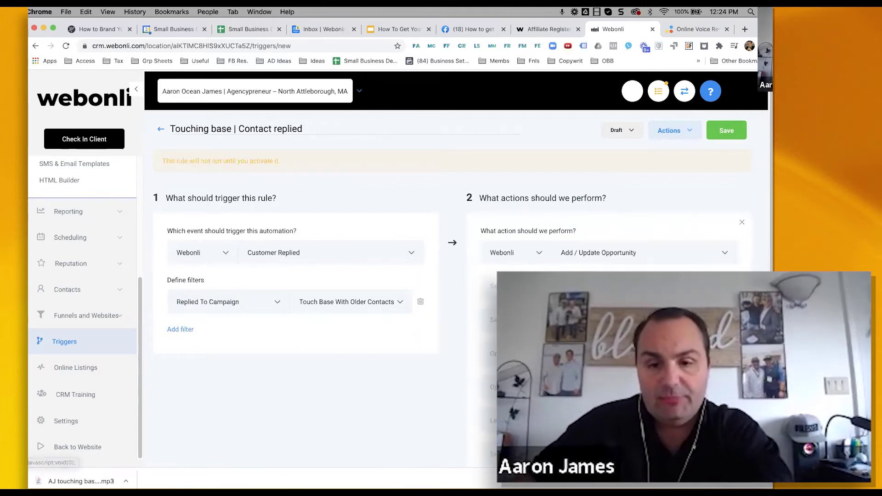
click(597, 294)
click(529, 319)
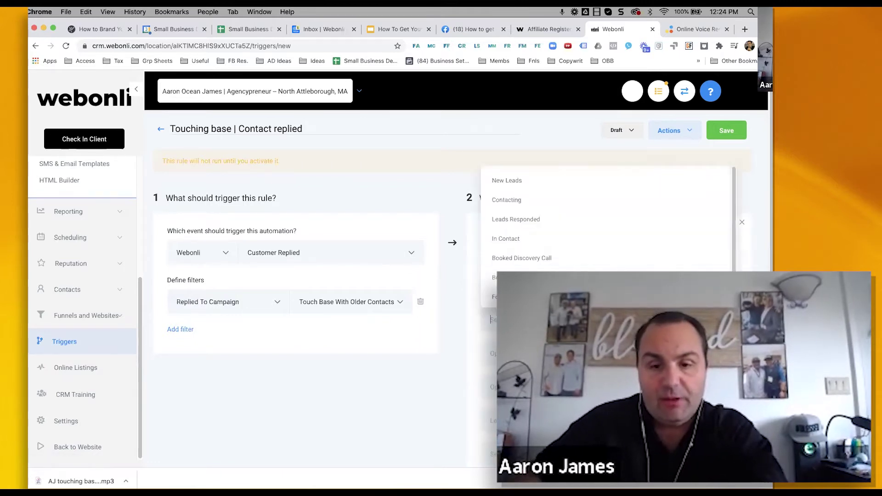
click(506, 220)
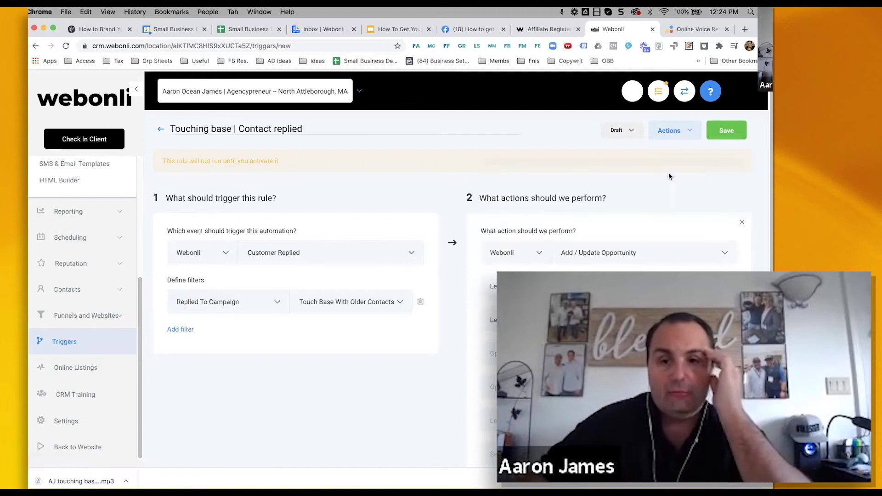
click(635, 131)
- Set the 'Touching base | Contact replied' rule to Active, save it, and go back to the triggers list
click(625, 153)
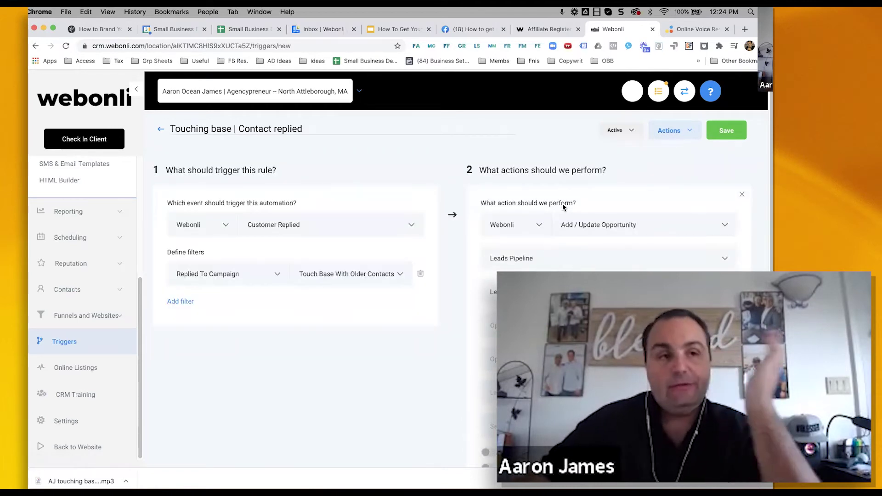
scroll(569, 205, down, 2)
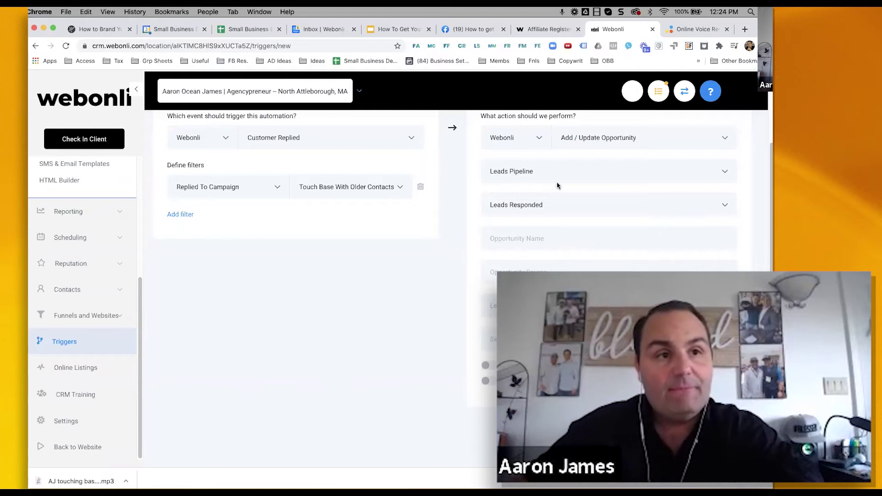
scroll(666, 151, up, 3)
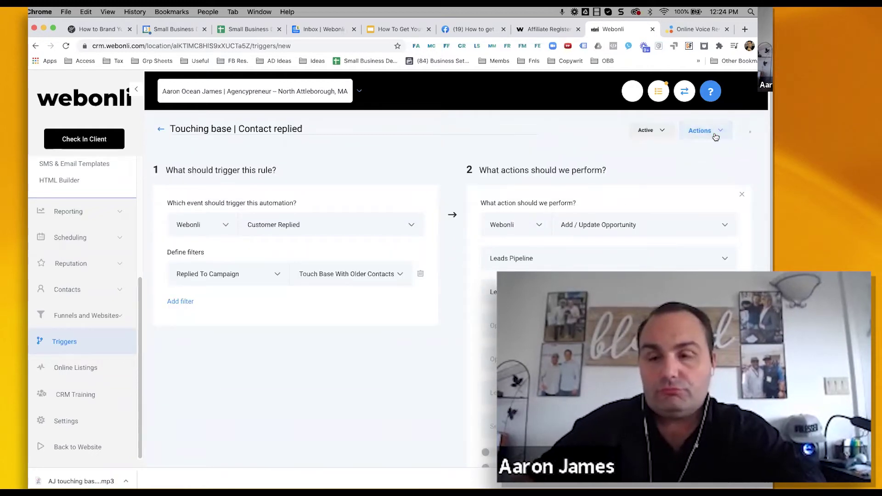
click(715, 136)
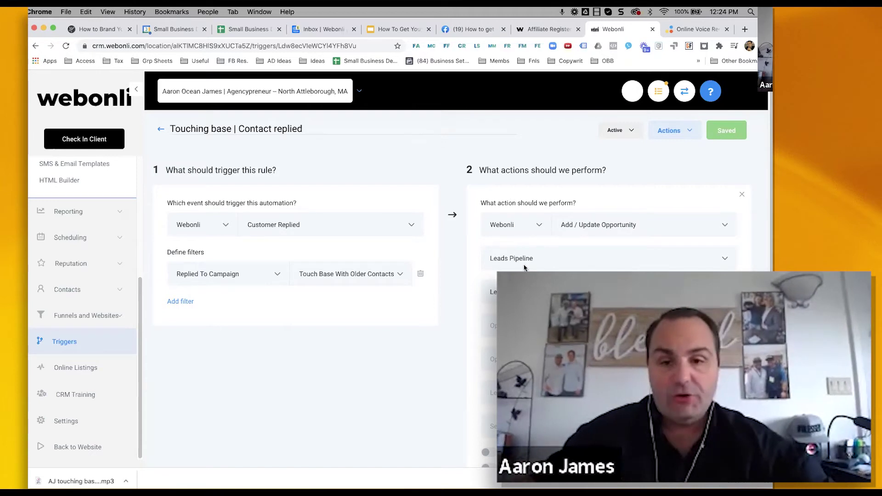
scroll(524, 267, down, 4)
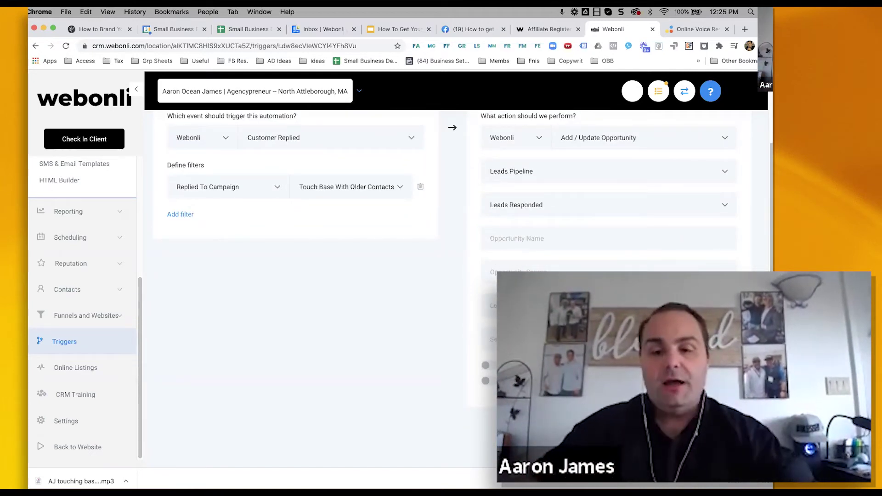
scroll(370, 210, up, 4)
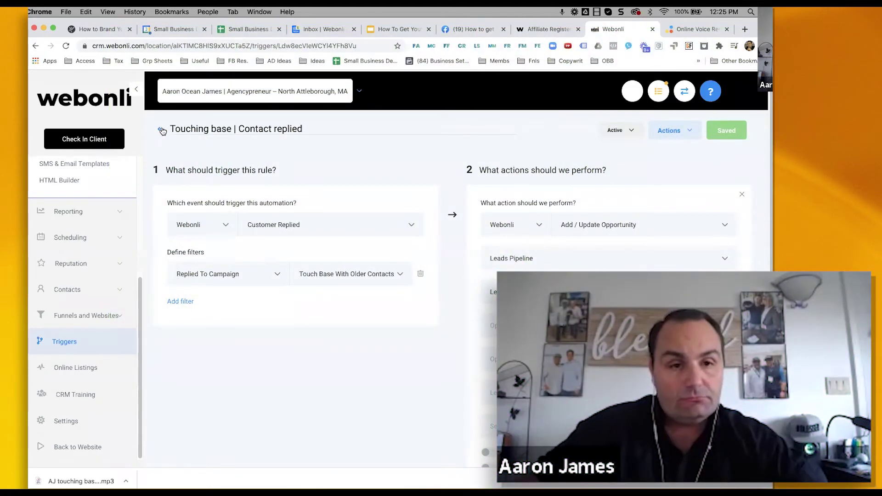
click(161, 130)
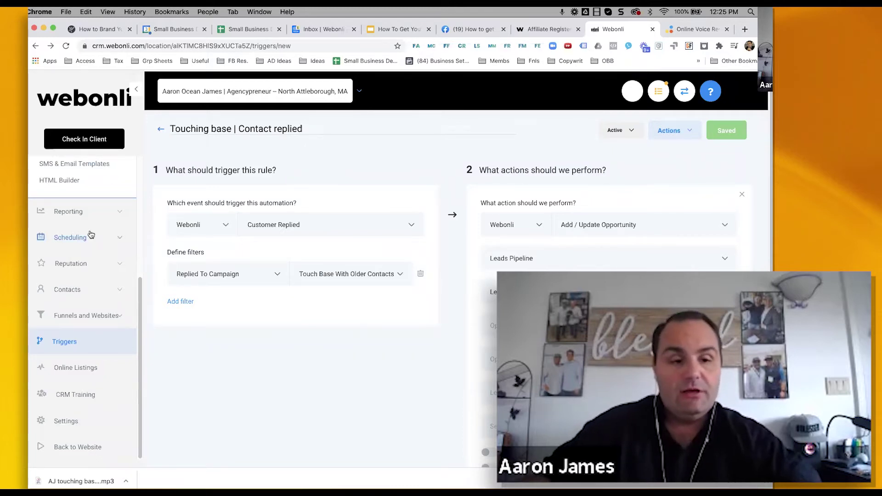
- Create a new trigger named 'Touching Base | Start Campaign'
click(68, 341)
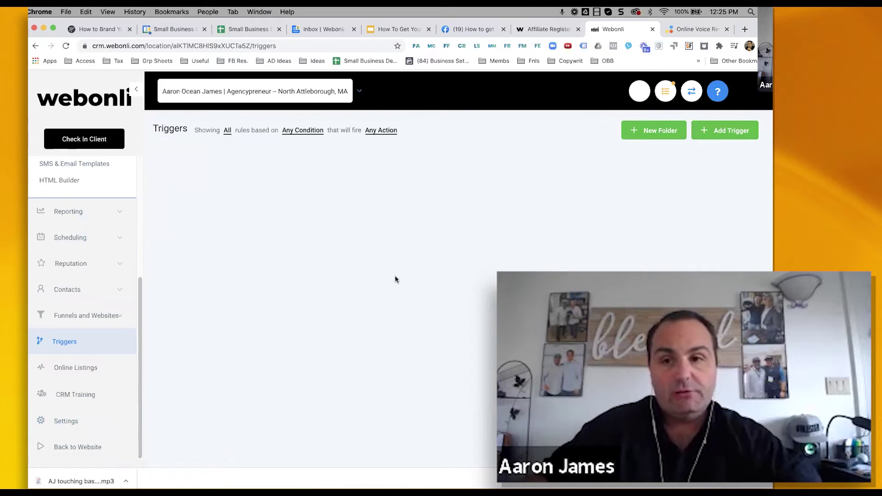
click(734, 133)
click(312, 157)
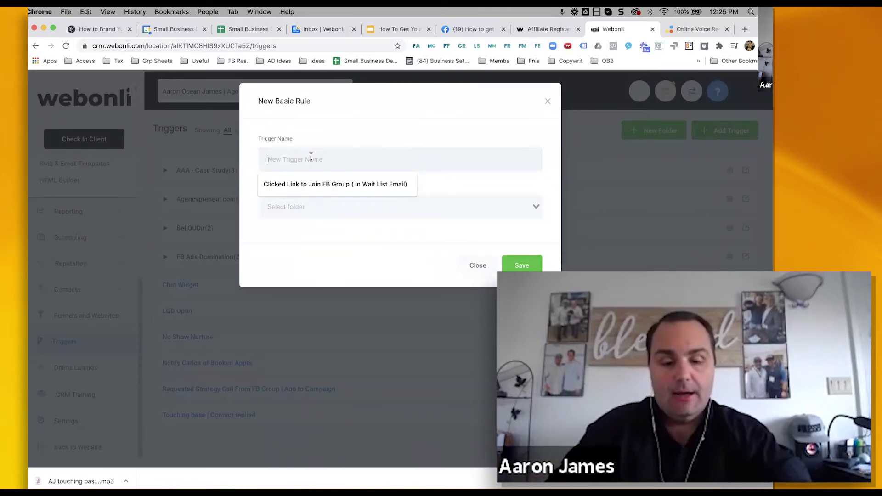
text(Top)
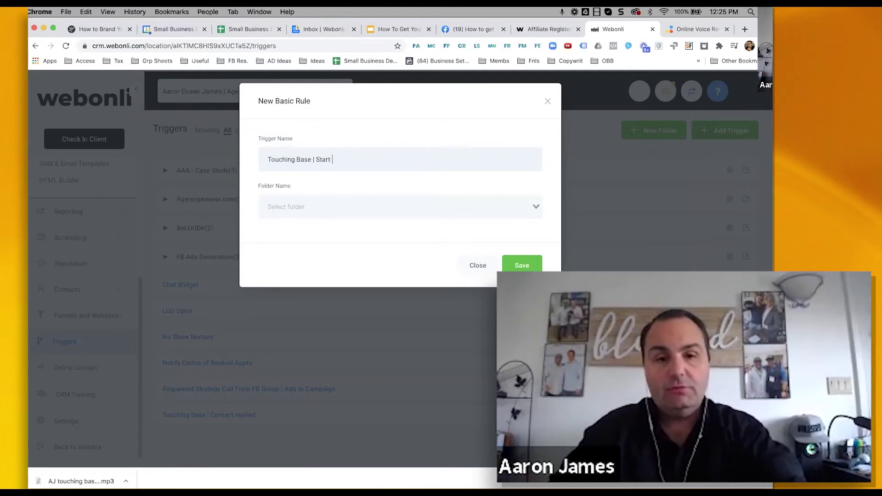
click(522, 265)
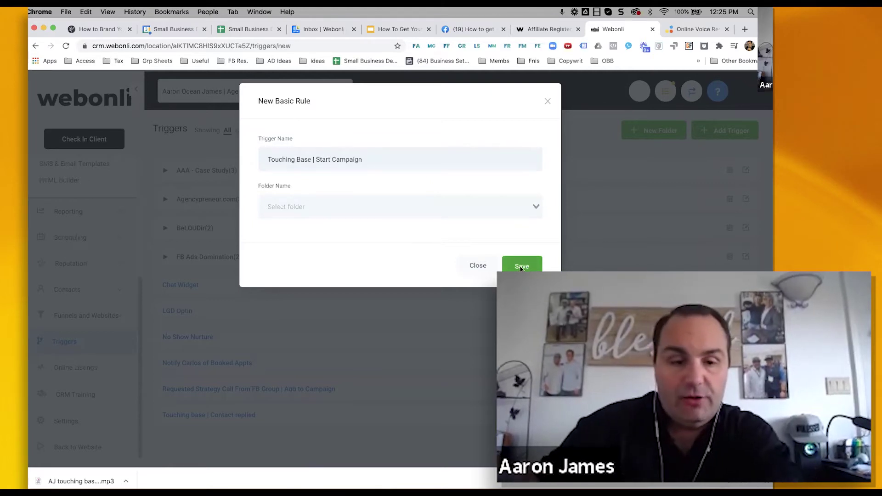
- Make it fire on Pipeline Stage Changed, filtered to the Leads Pipeline
click(373, 256)
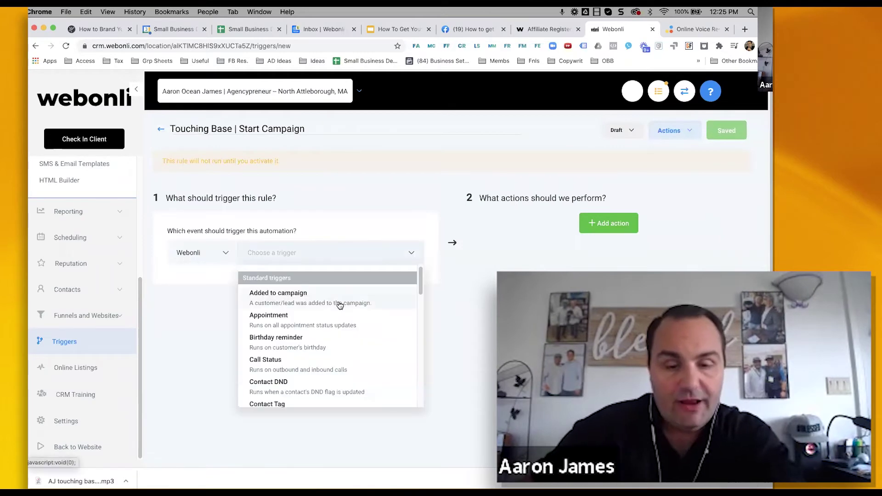
scroll(338, 305, down, 5)
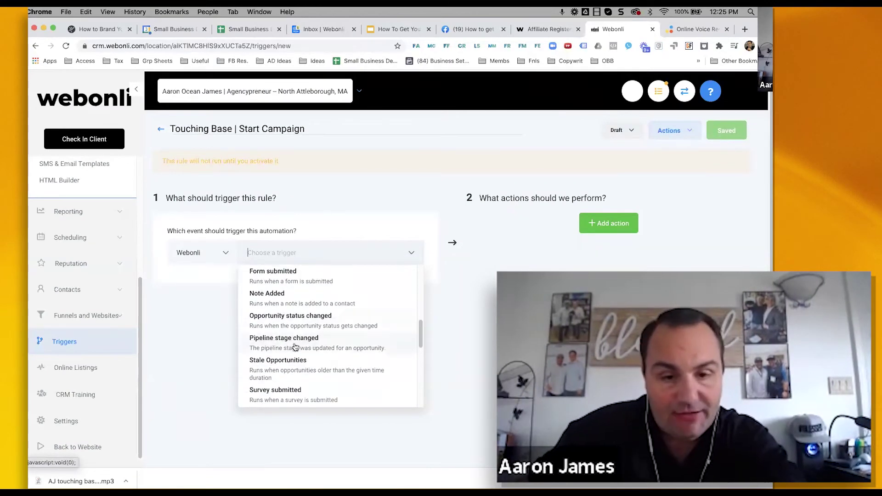
click(295, 347)
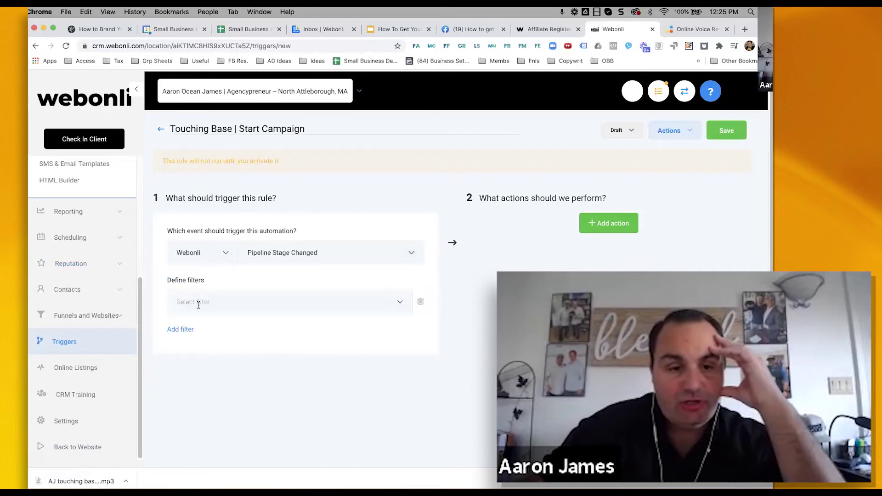
click(198, 303)
click(196, 352)
click(324, 309)
click(323, 343)
- Add a second filter limiting the pipeline stage to Contacting
click(180, 330)
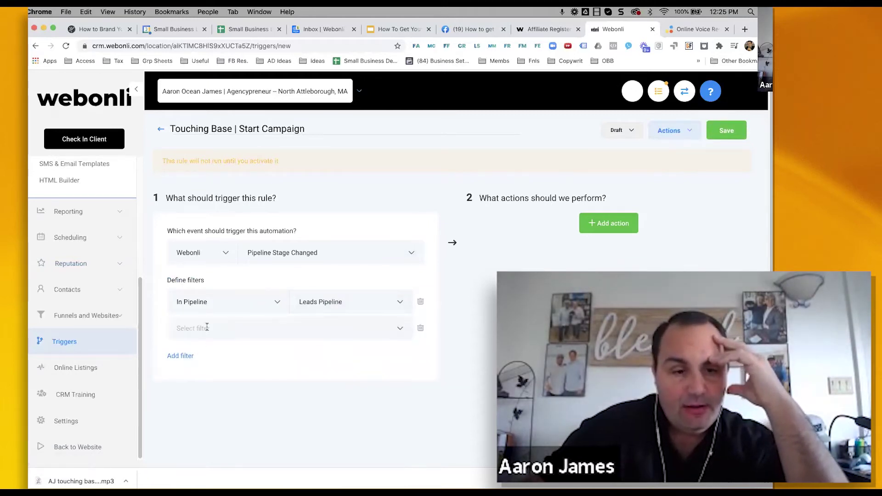
click(207, 328)
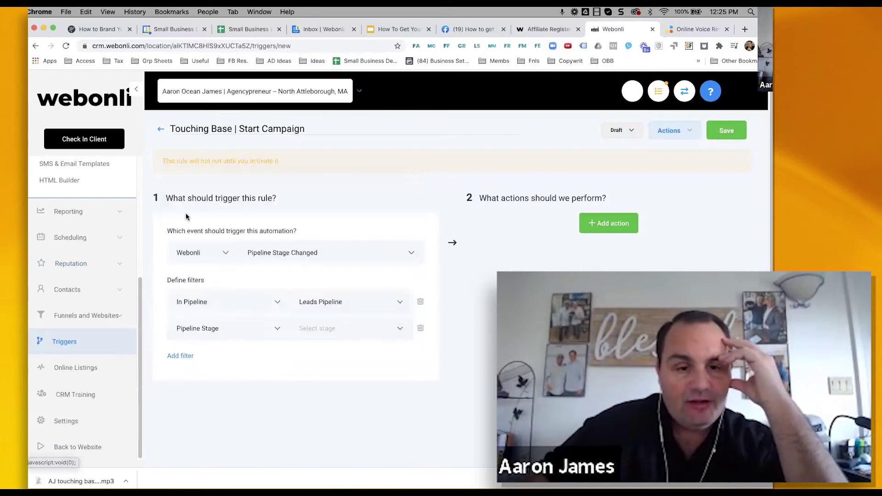
click(328, 326)
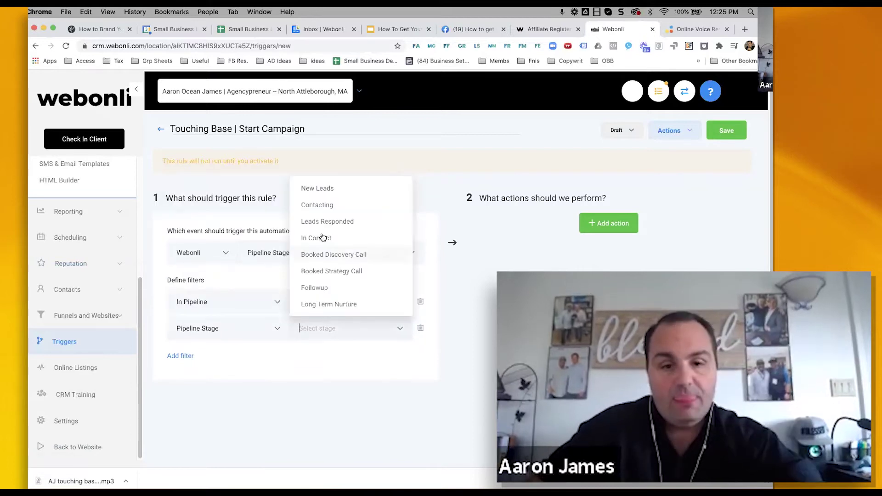
click(320, 205)
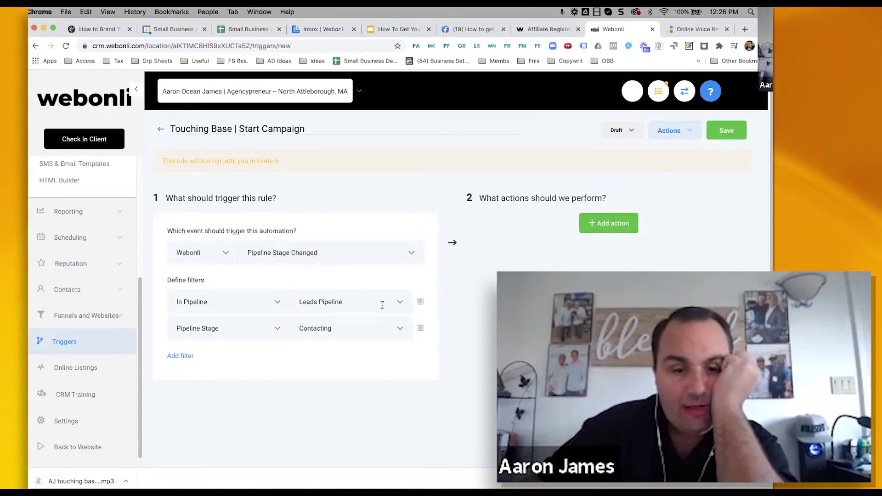
click(276, 330)
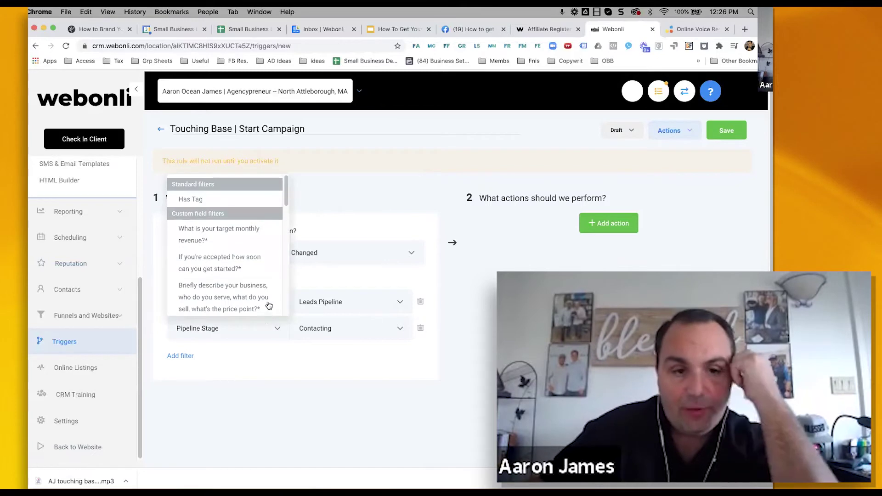
click(249, 335)
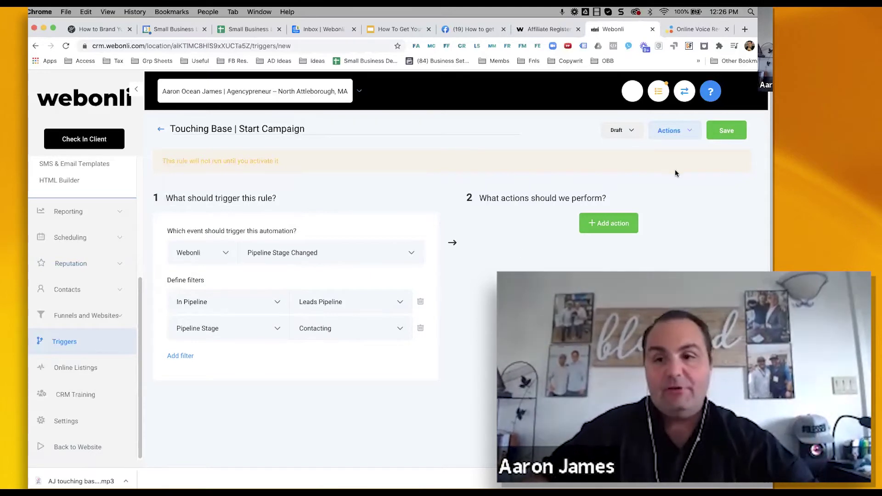
- Add an Add To Campaign action targeting the Touch base with older contacts campaign
click(611, 224)
click(608, 254)
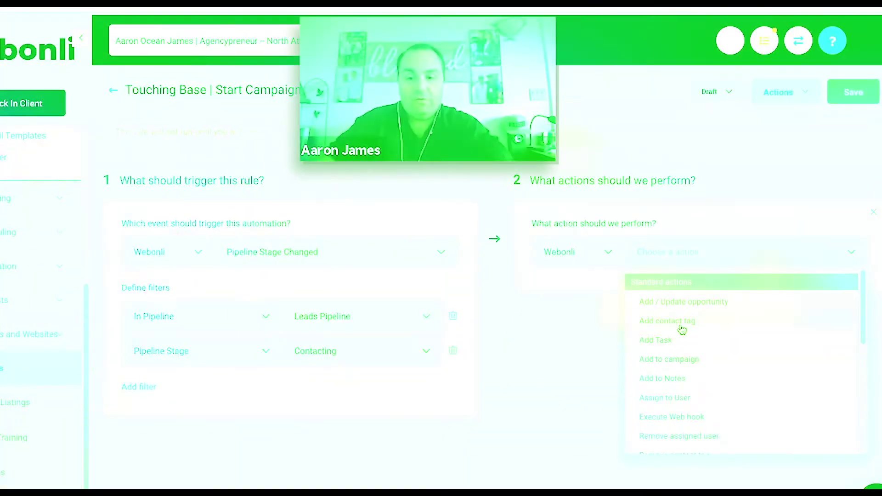
click(594, 334)
click(566, 294)
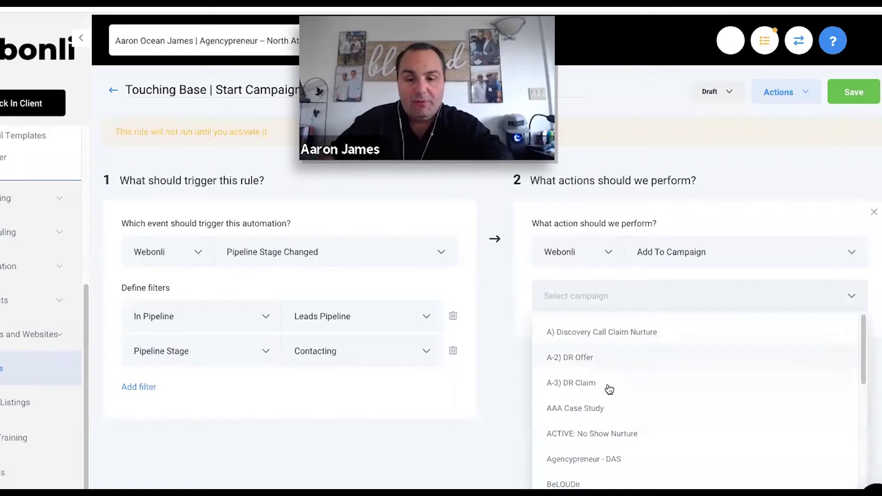
scroll(608, 388, down, 3)
scroll(609, 411, down, 2)
scroll(610, 418, down, 2)
click(602, 476)
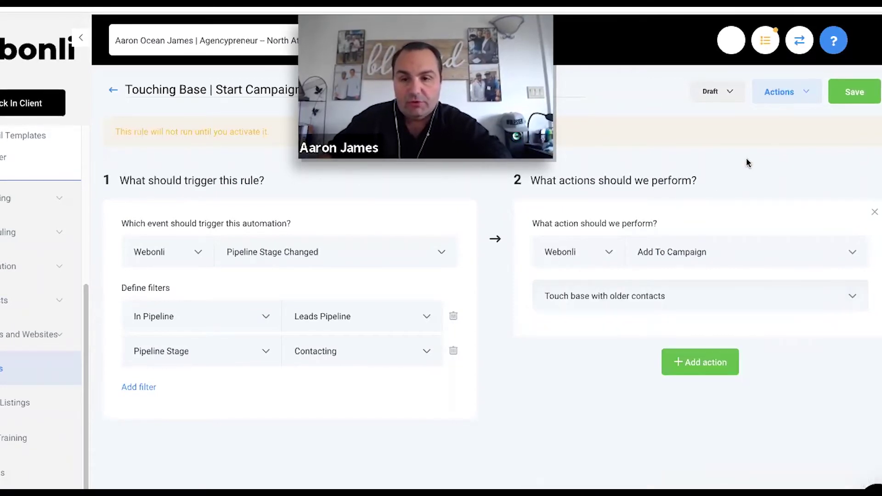
- Switch the trigger from Draft to Active and save it
click(726, 96)
click(721, 122)
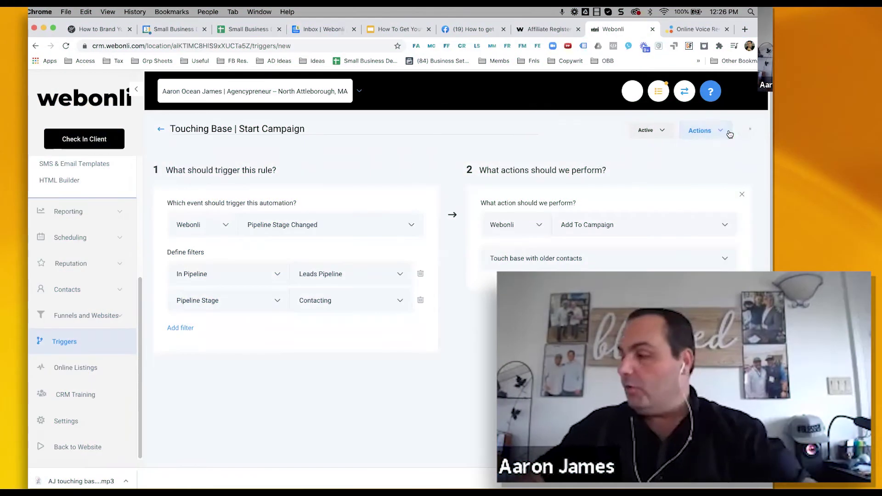
click(860, 95)
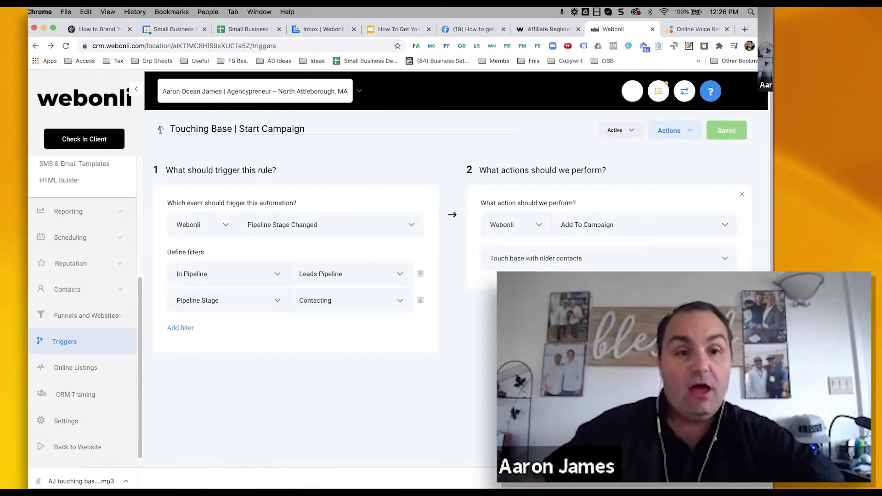
- Go back to the triggers list and on to the Opportunities board
click(160, 130)
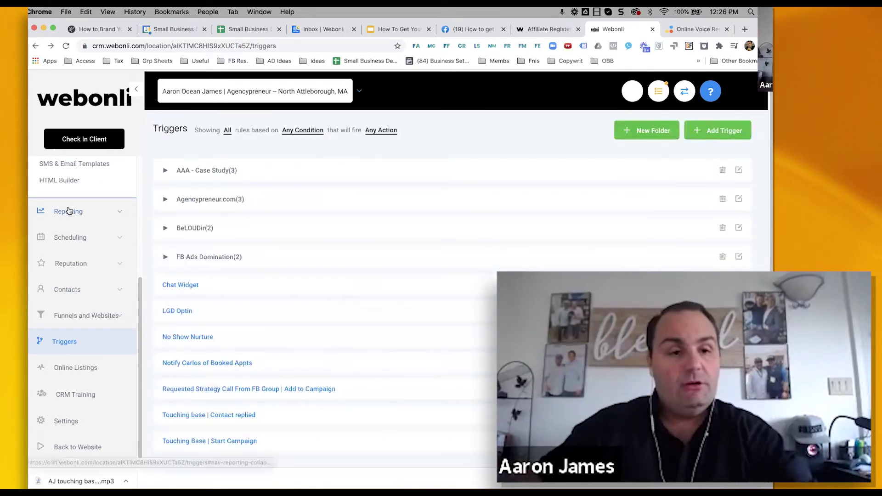
scroll(68, 211, up, 5)
click(60, 279)
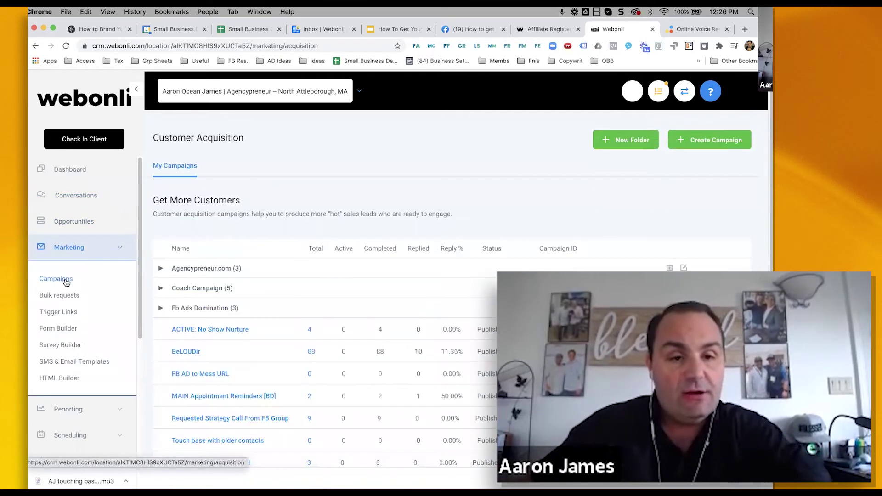
click(70, 222)
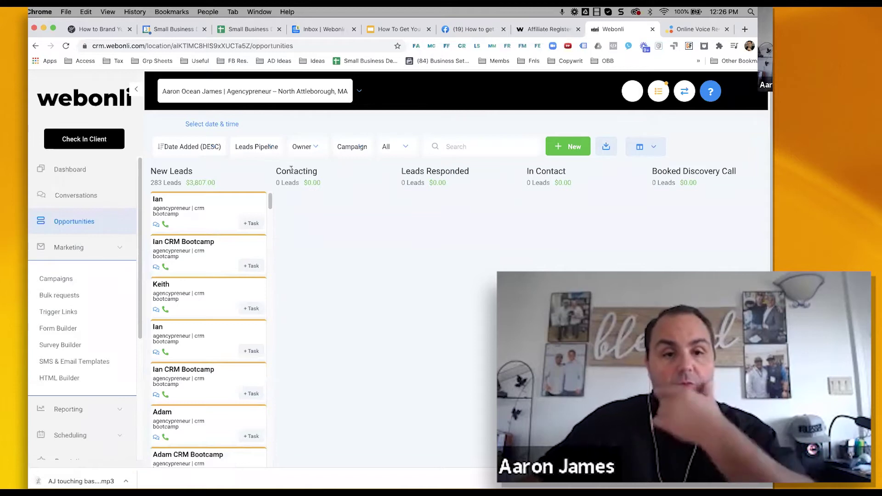
- Check the first New Leads card's details, then drag it into Contacting
click(161, 201)
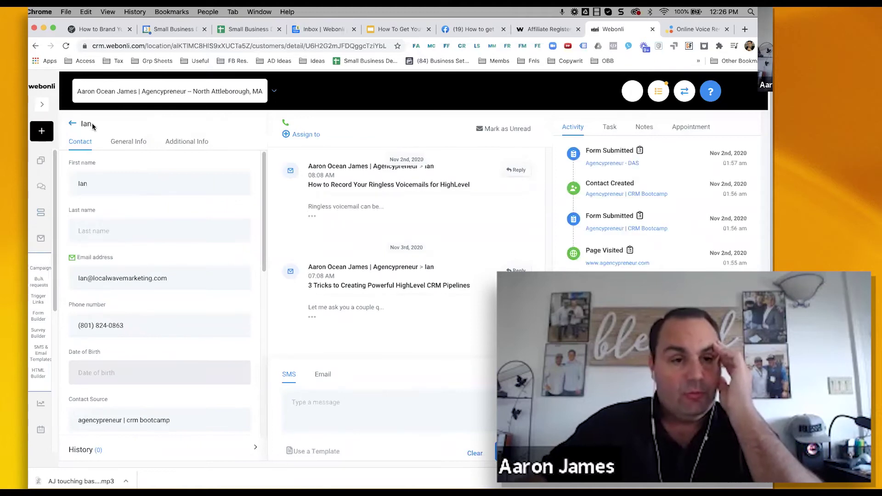
click(73, 124)
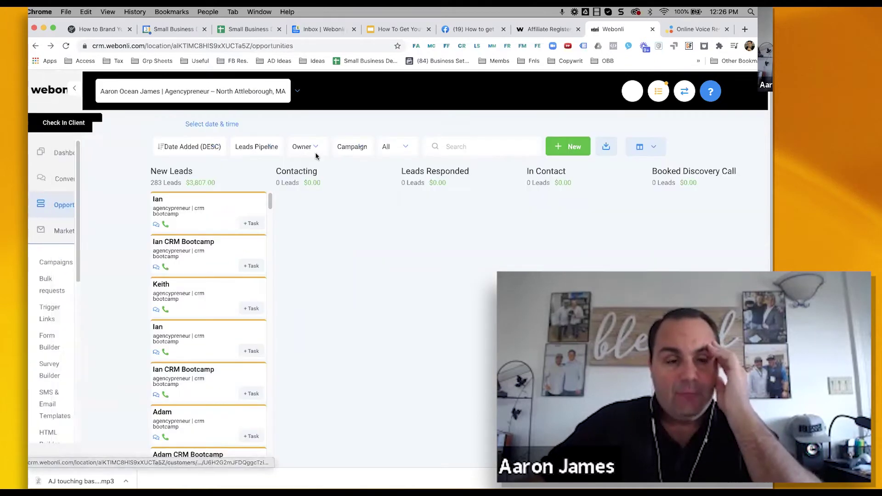
drag(294, 209, 368, 210)
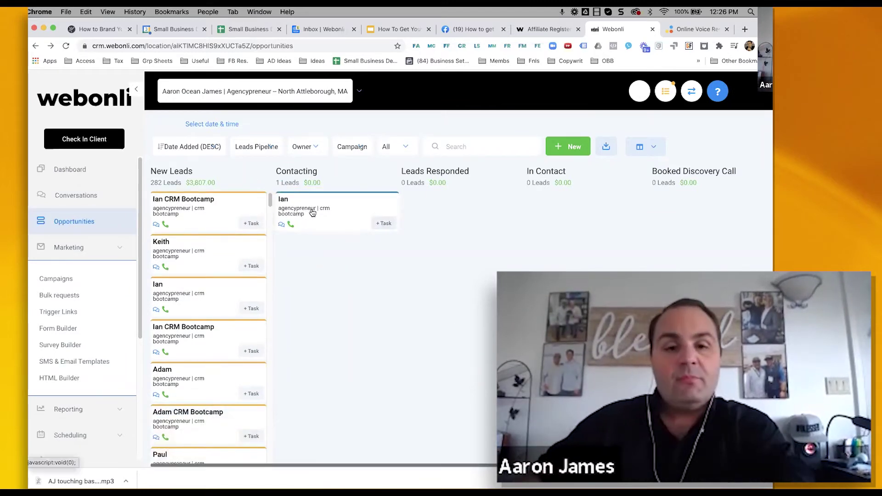
- Confirm Touch base with older contacts lists 1 enrolled contact, then return to Campaigns
click(66, 277)
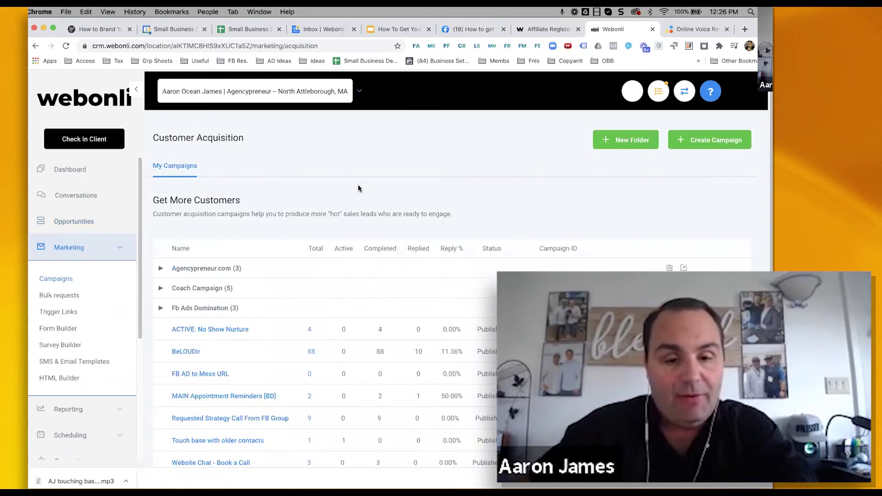
scroll(345, 413, down, 1)
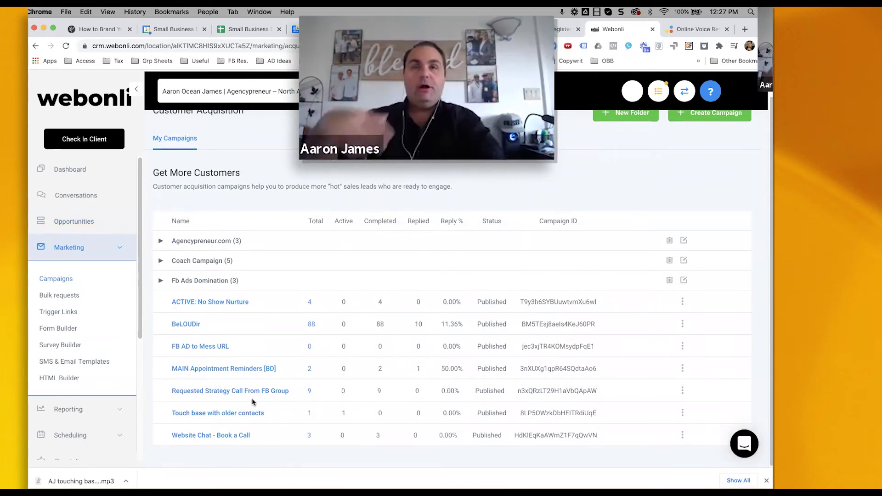
click(309, 414)
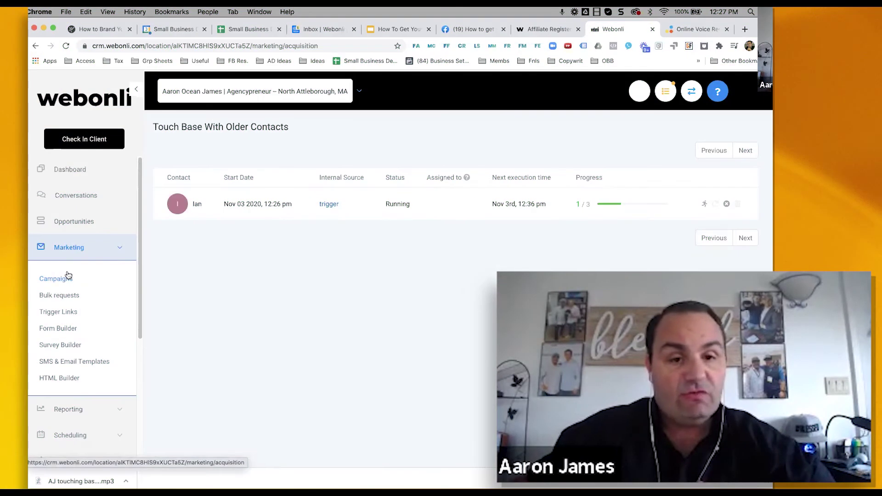
click(67, 276)
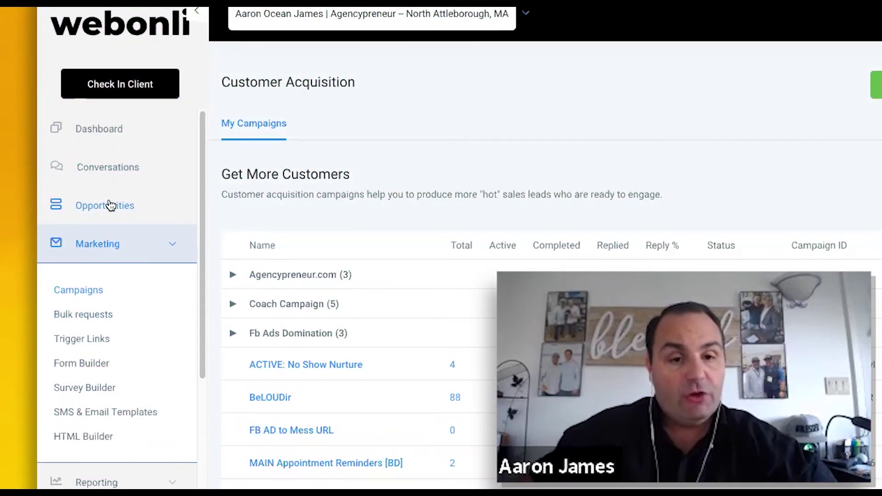
- Open the Touch base with older contacts campaign from Marketing > Campaigns
click(110, 206)
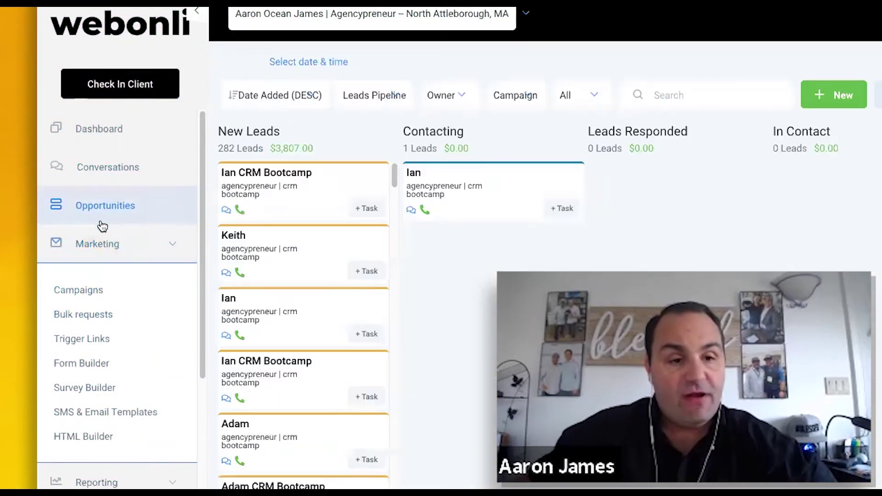
click(88, 258)
click(99, 256)
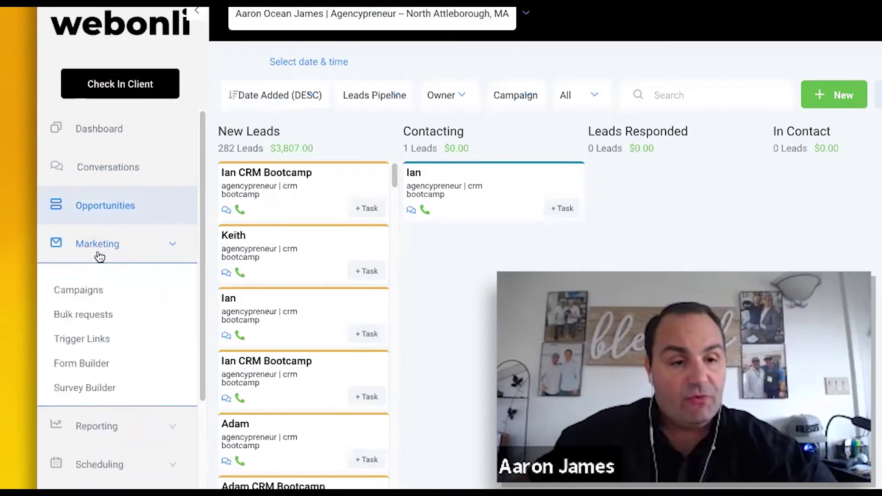
click(87, 295)
scroll(396, 305, down, 1)
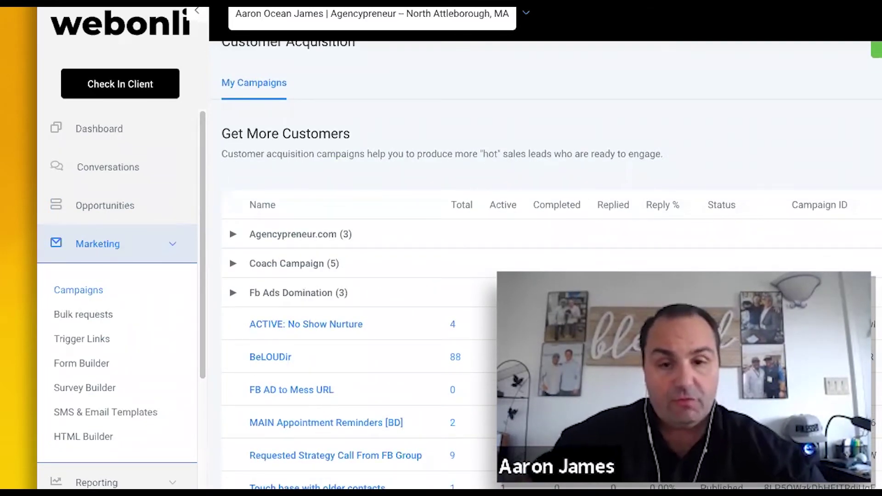
click(317, 487)
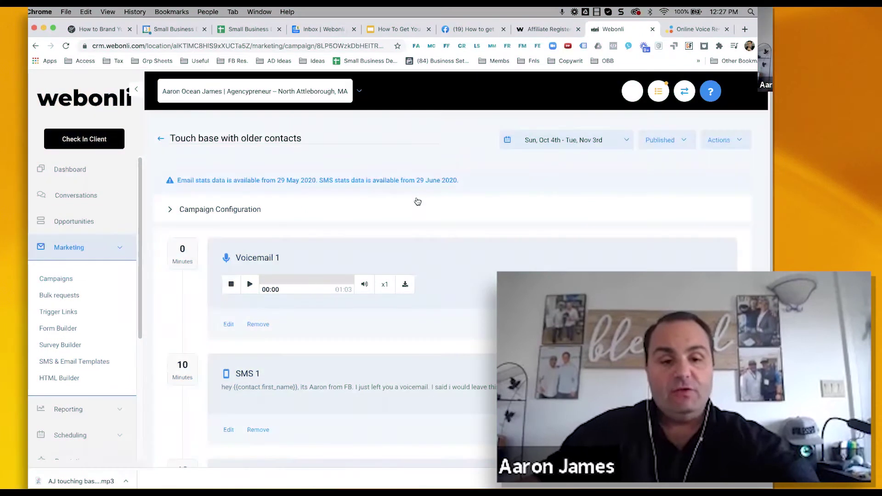
scroll(418, 201, down, 3)
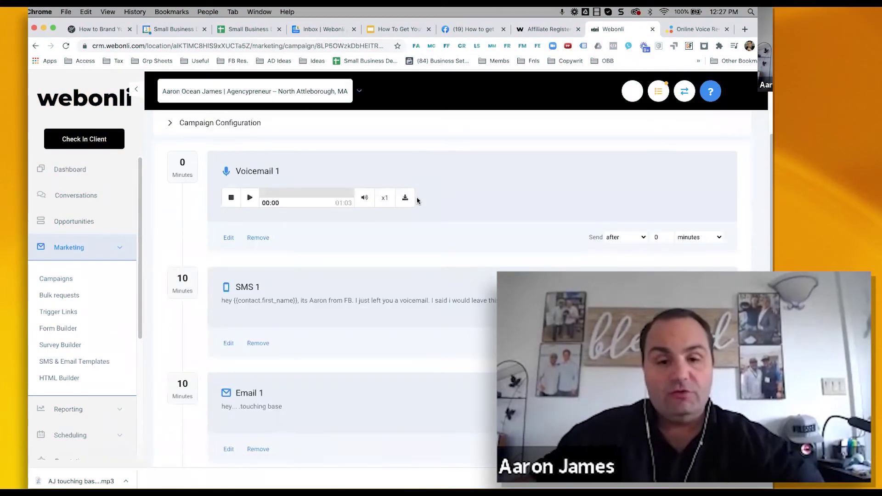
- Edit SMS 1, enter a test phone number, and save the message
click(228, 344)
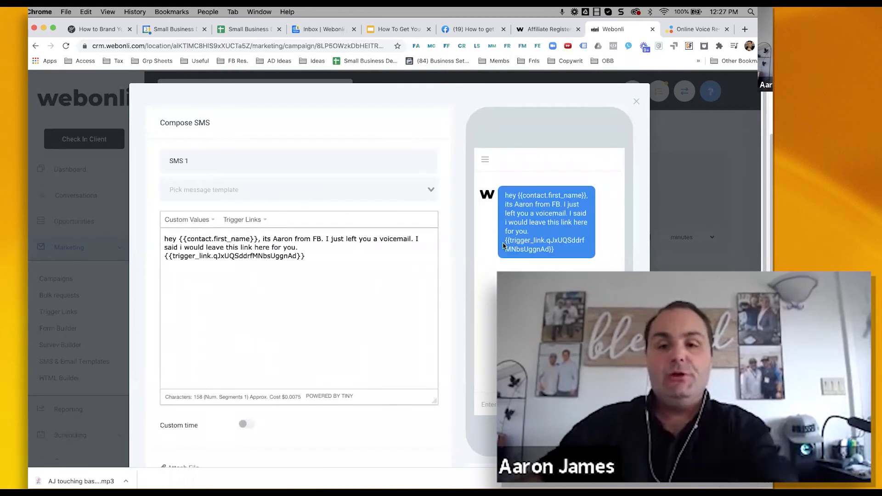
scroll(600, 250, down, 1)
scroll(600, 250, down, 3)
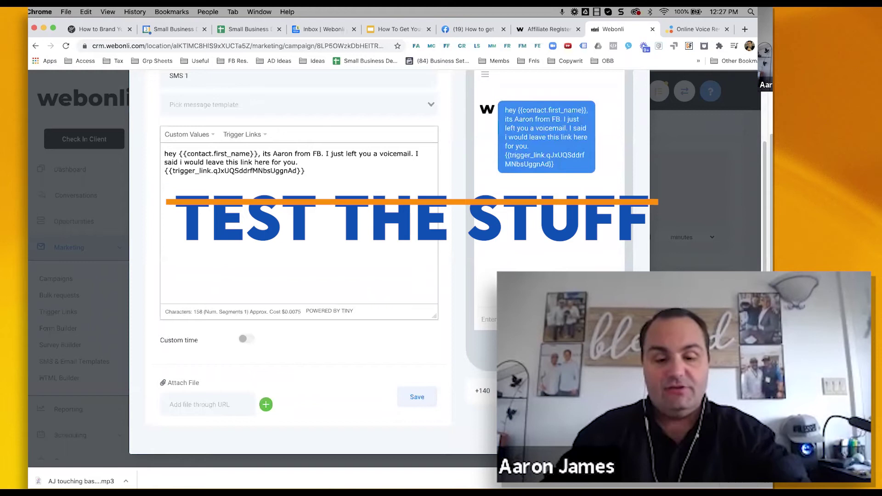
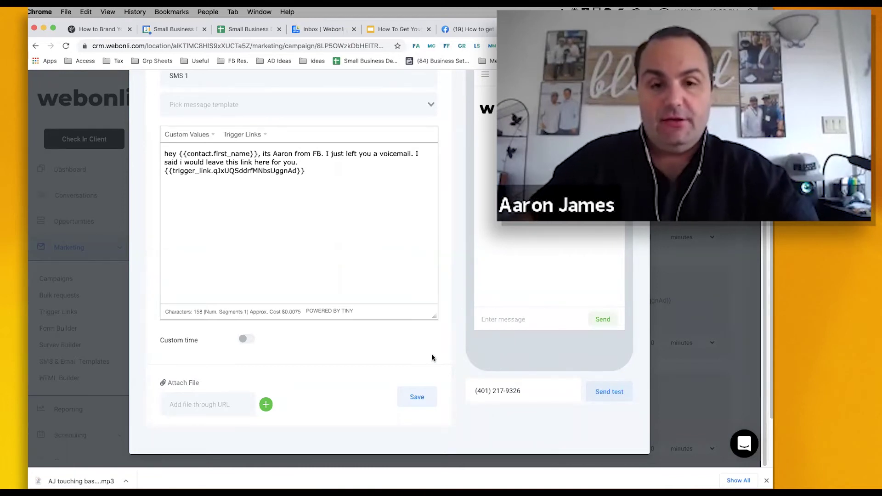
click(417, 398)
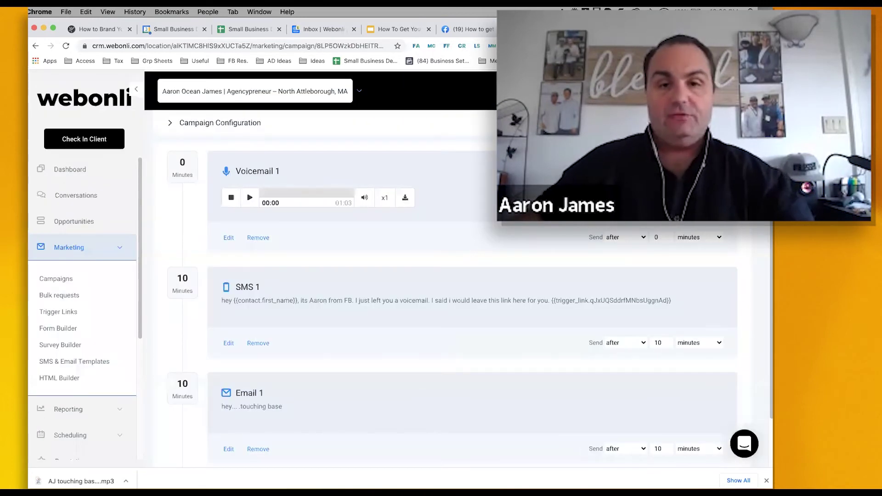
- Expand the Campaign Configuration section and scroll through its settings
click(329, 136)
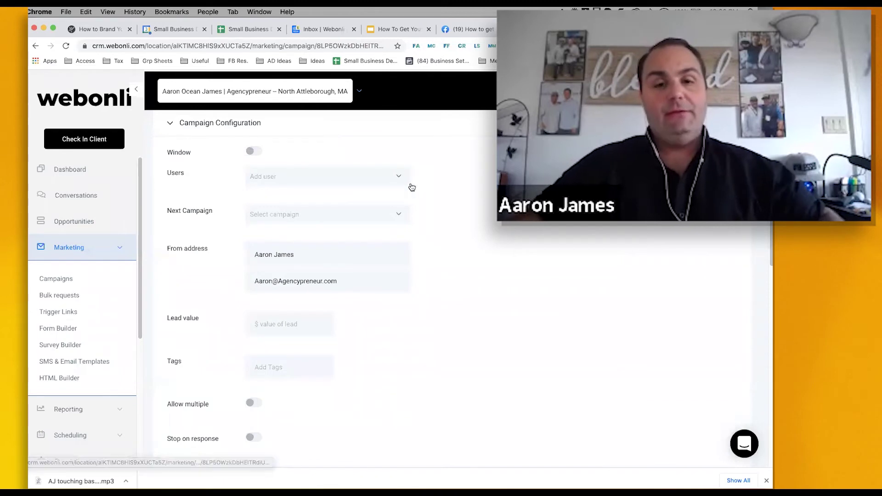
scroll(413, 193, up, 2)
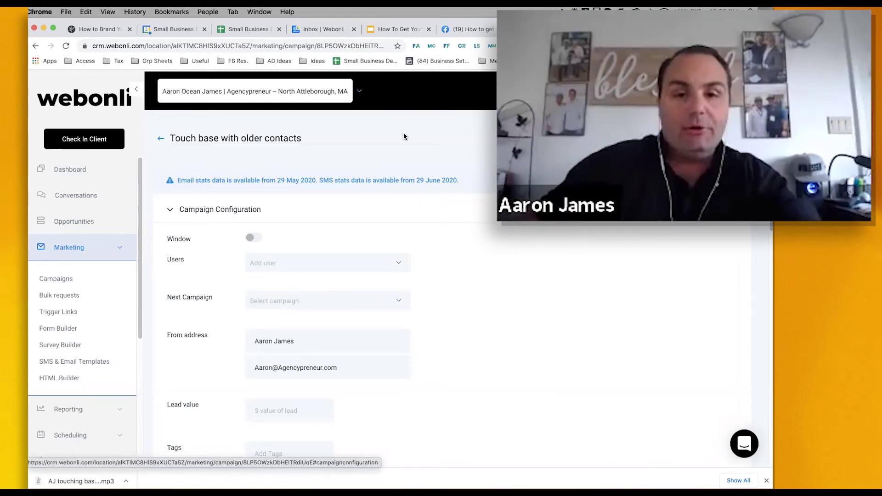
scroll(105, 276, down, 2)
scroll(97, 299, down, 2)
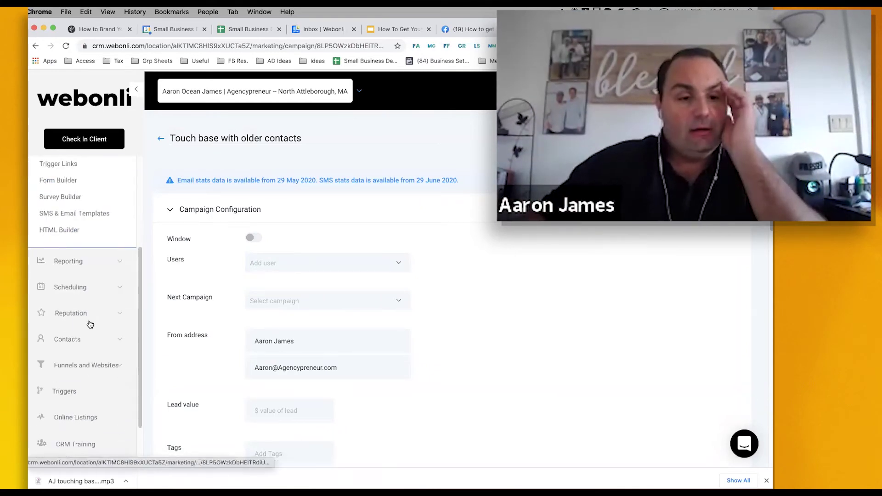
click(79, 286)
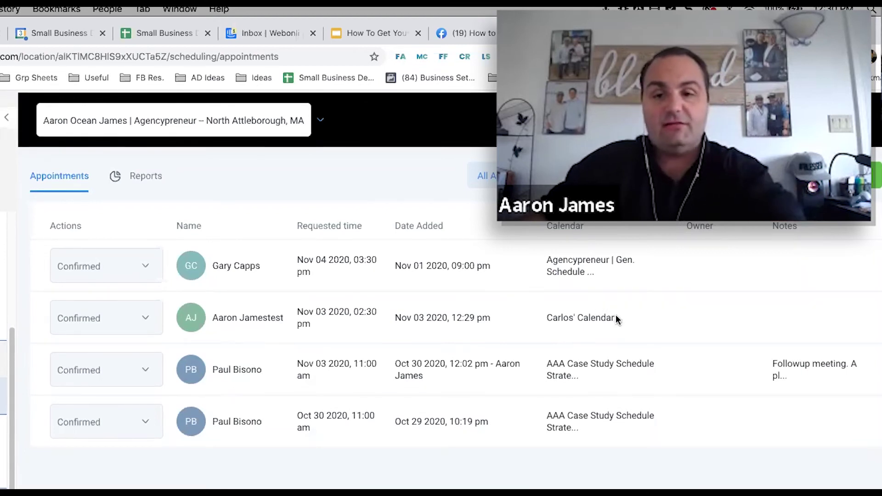
drag(616, 315, 545, 316)
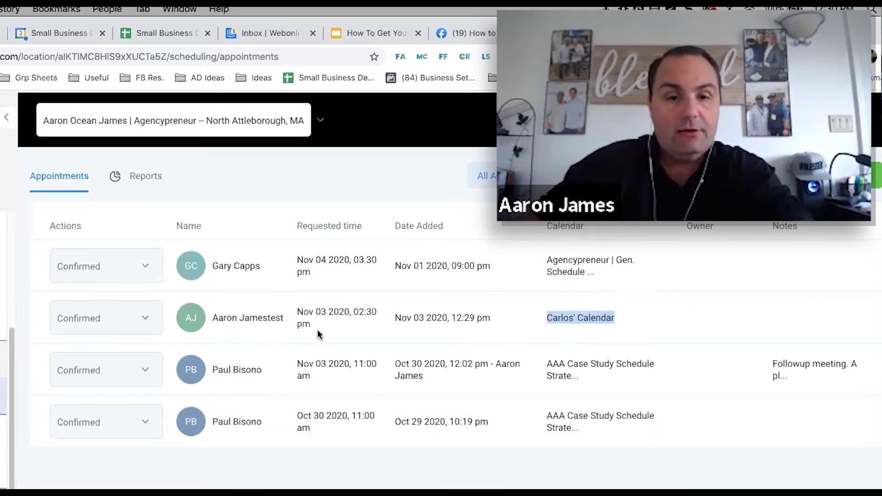
click(148, 320)
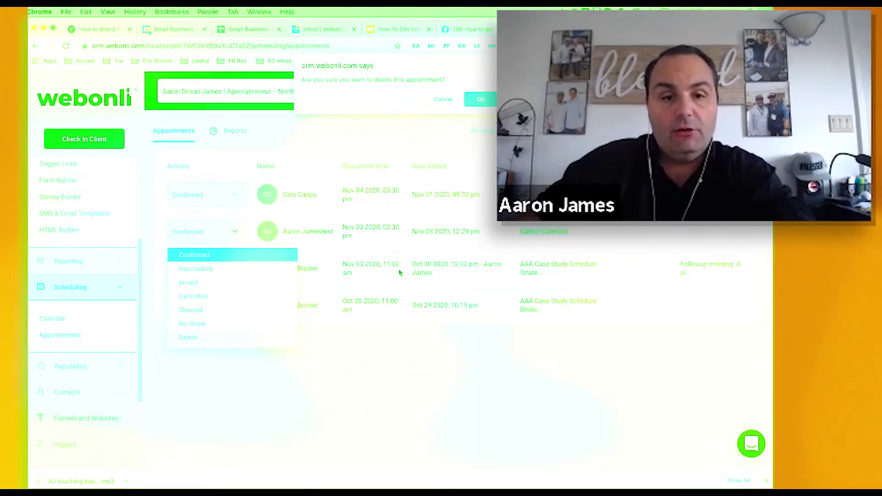
click(443, 99)
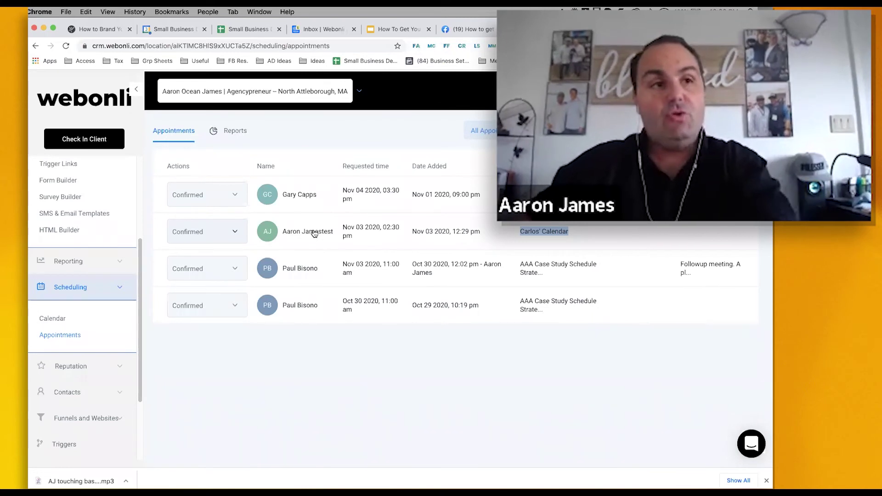
click(312, 233)
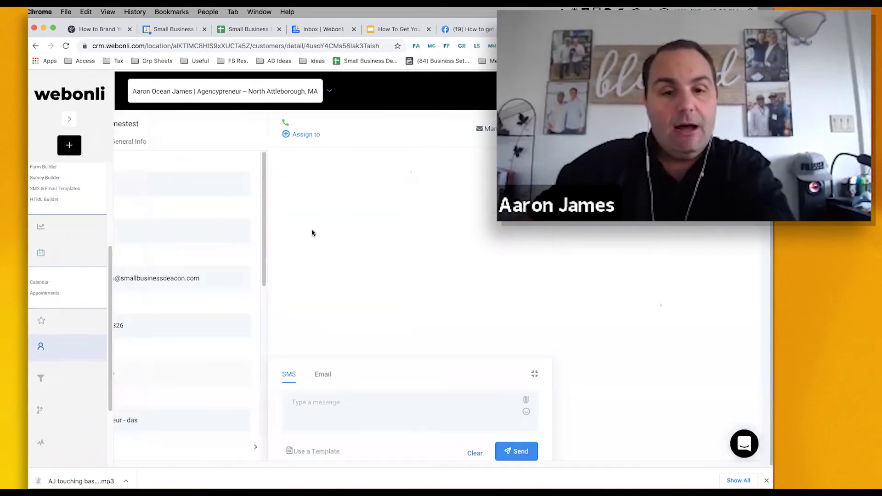
scroll(230, 210, down, 10)
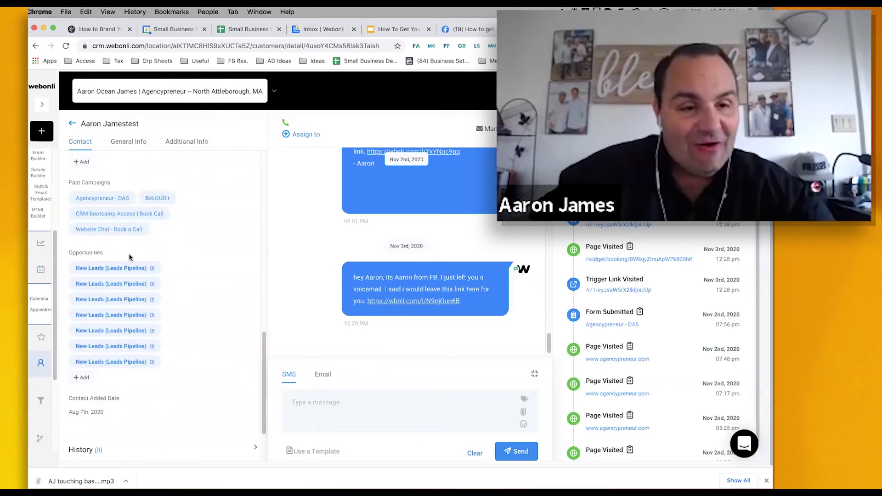
scroll(178, 299, up, 1)
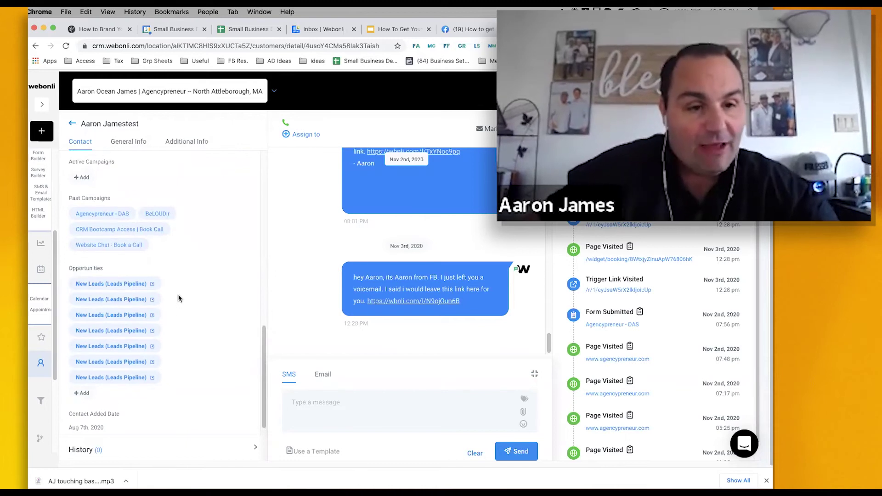
scroll(179, 298, up, 3)
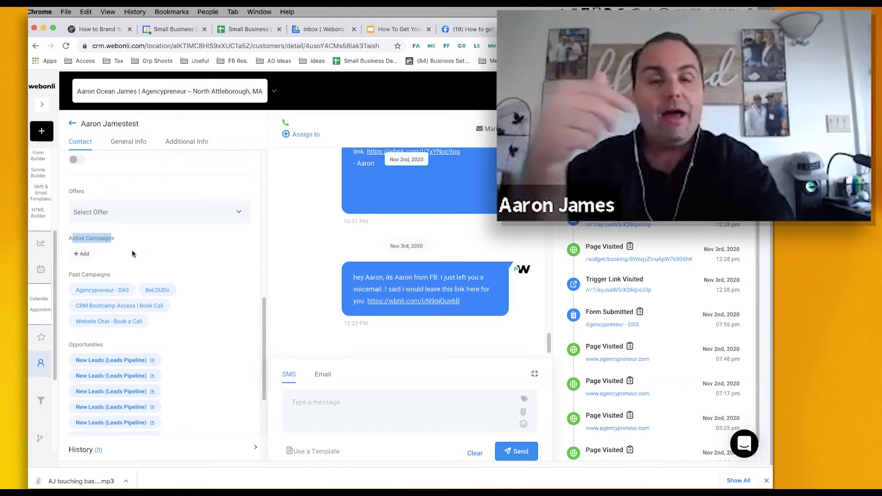
click(72, 123)
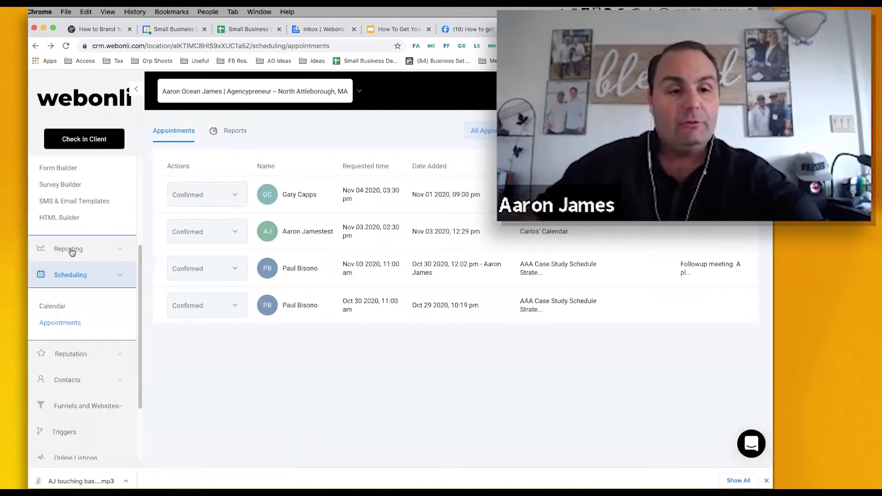
- Open Marketing > Campaigns and scroll through the campaign folders and totals
scroll(81, 248, up, 4)
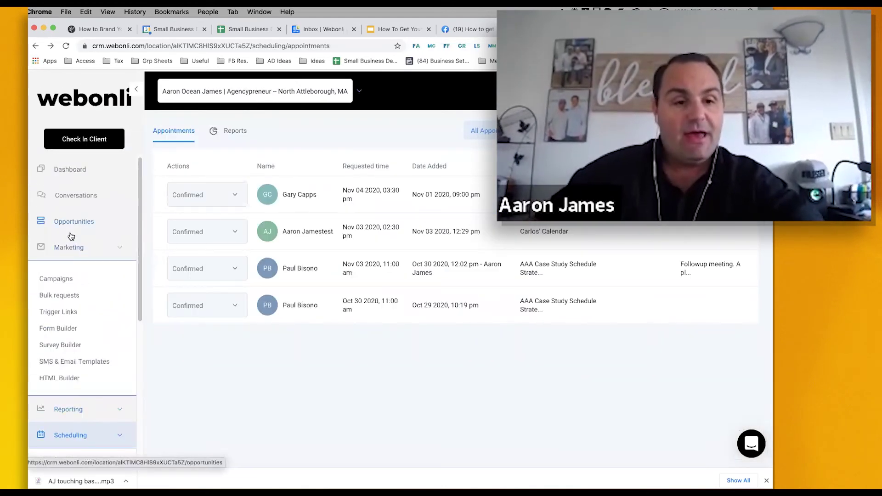
click(58, 278)
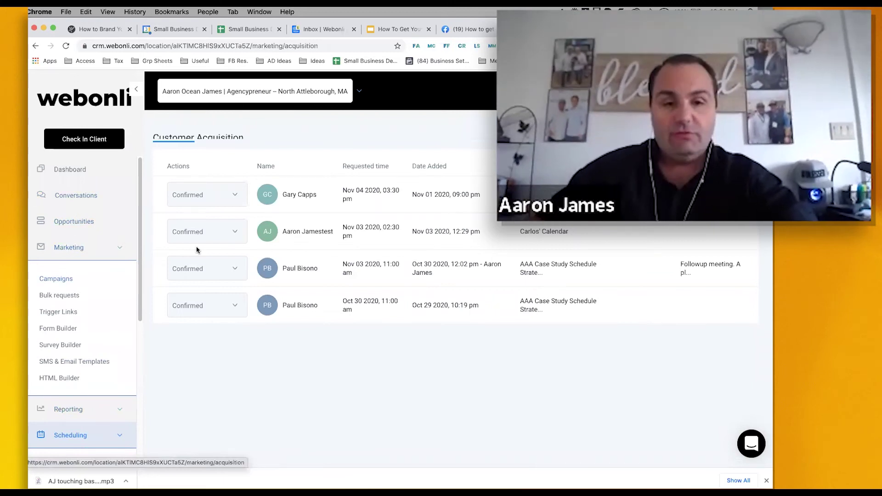
scroll(290, 242, down, 4)
scroll(291, 242, up, 10)
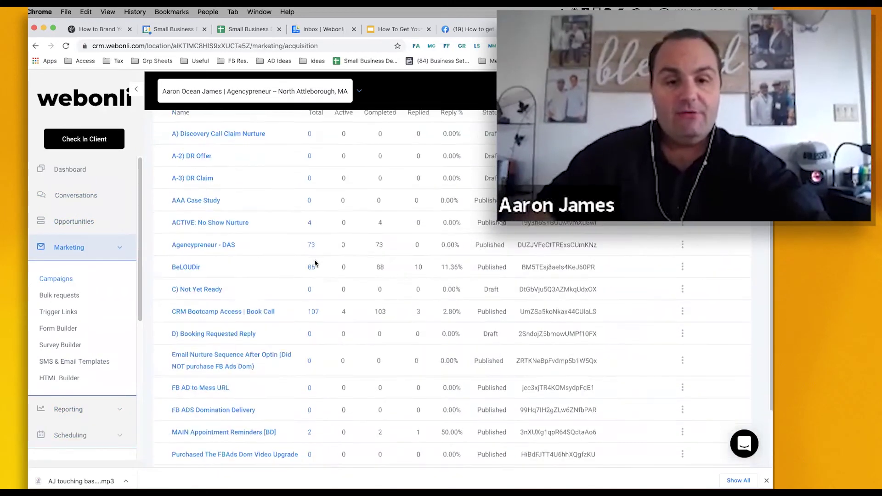
scroll(367, 255, down, 1)
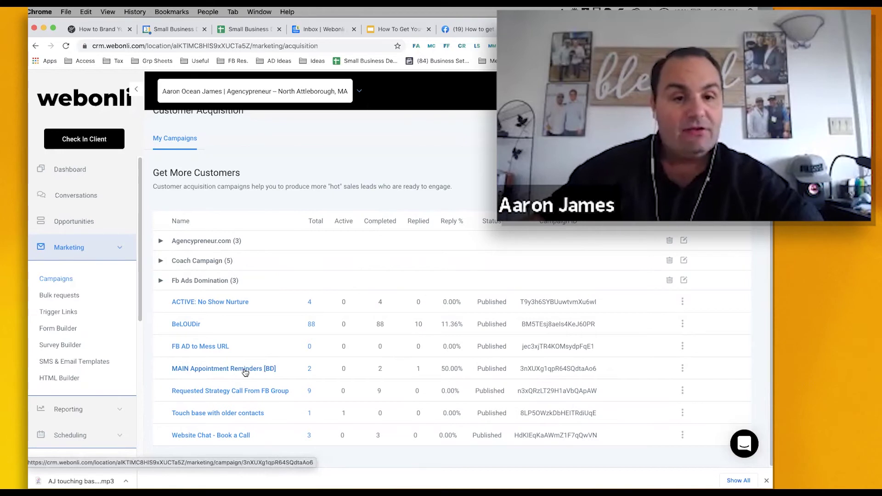
- Open MAIN Appointment Reminders [BD] and scroll through its reminder emails and SMS to Email 7
click(246, 370)
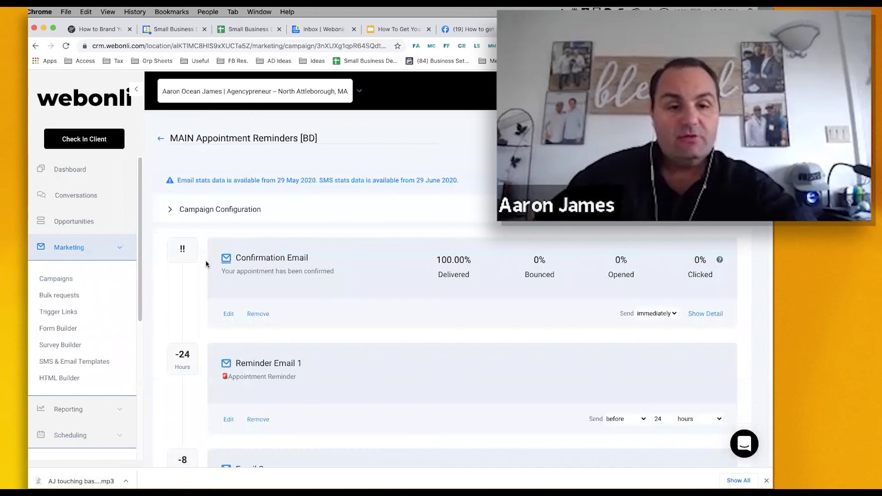
scroll(239, 271, down, 5)
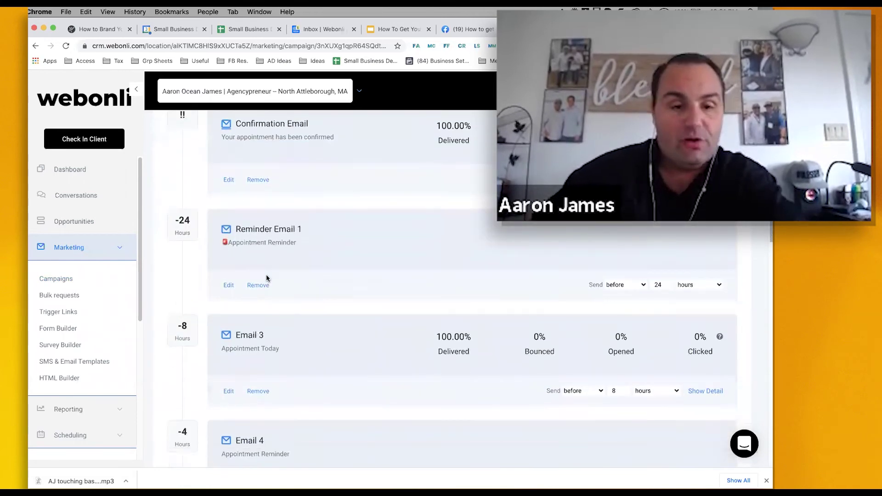
scroll(266, 274, down, 2)
scroll(220, 216, down, 6)
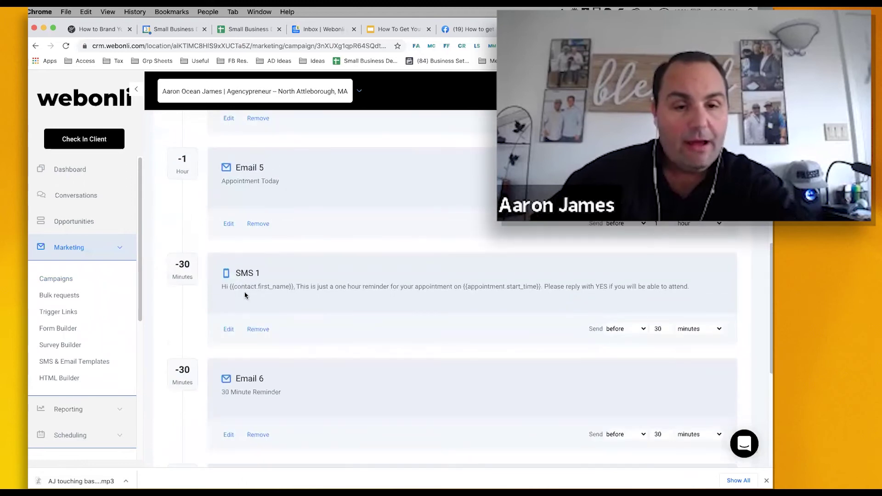
scroll(221, 285, down, 1)
scroll(196, 342, down, 1)
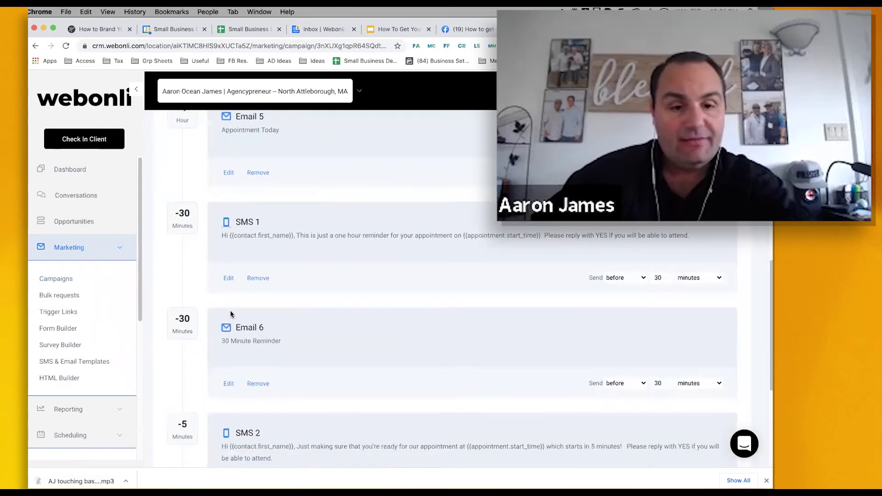
scroll(217, 326, up, 7)
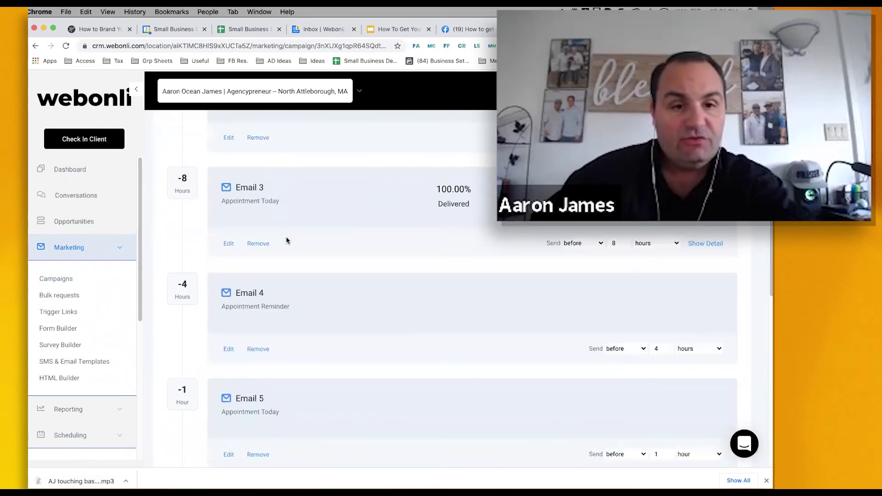
scroll(286, 239, down, 8)
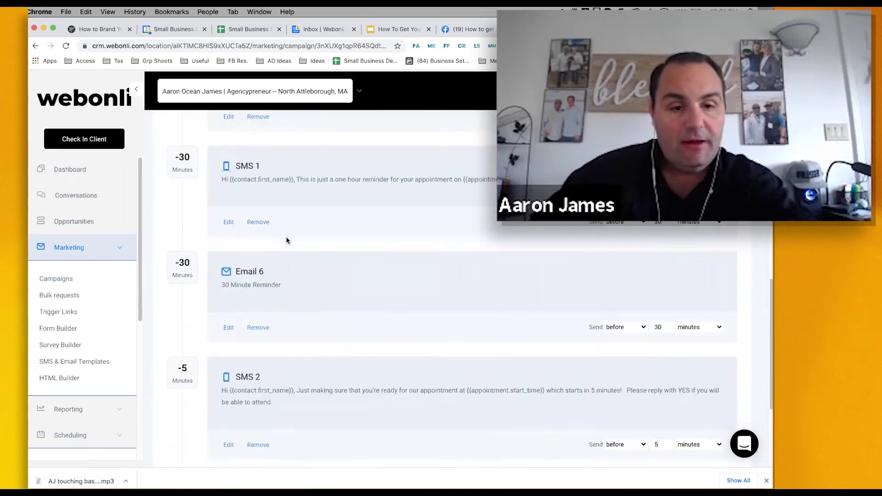
scroll(239, 202, up, 4)
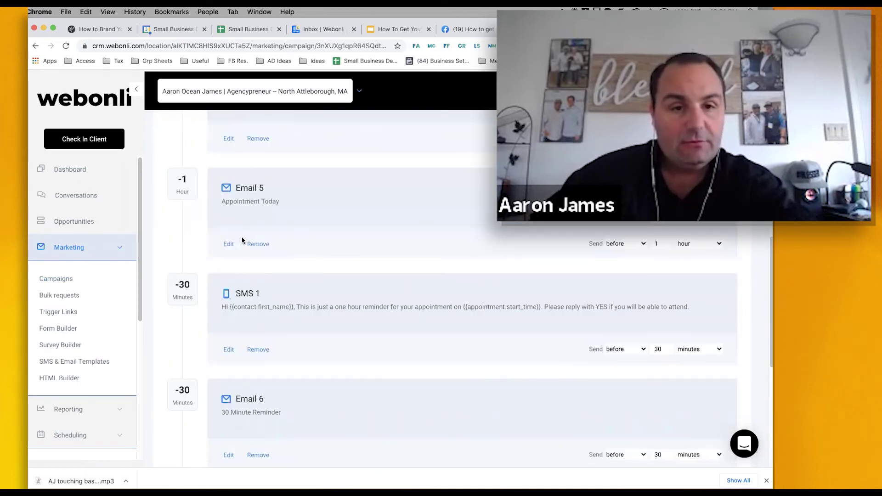
scroll(251, 271, down, 8)
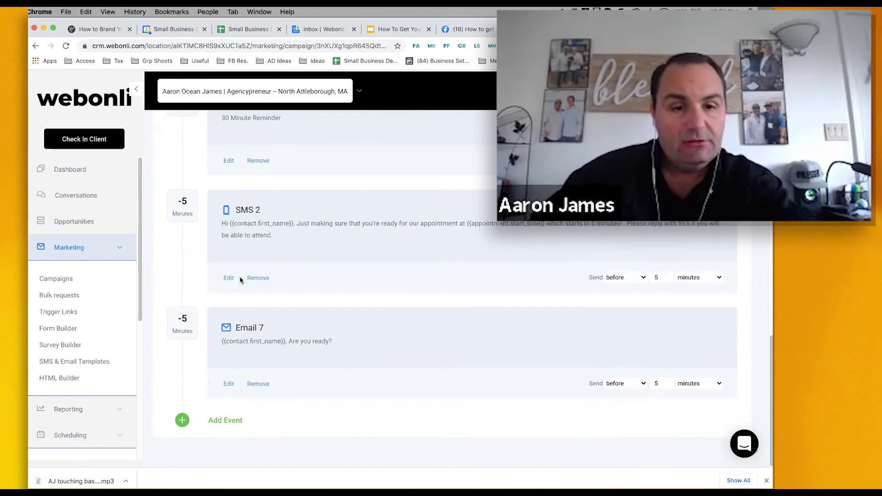
scroll(87, 409, down, 5)
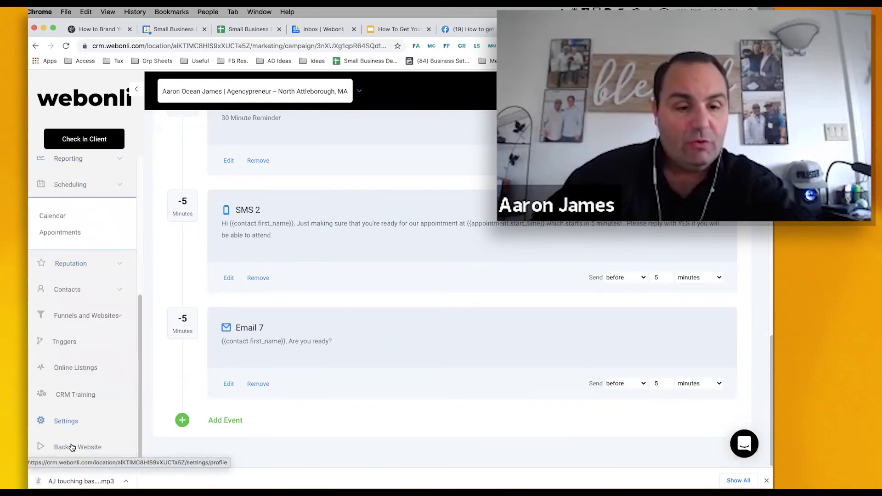
- Open the Booked Appts notification trigger from Triggers and inspect its SMS recipient number
click(69, 343)
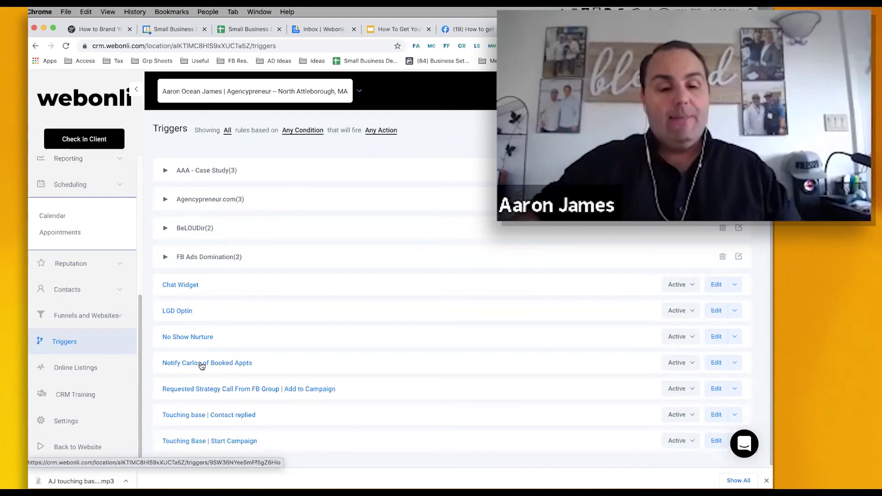
click(202, 364)
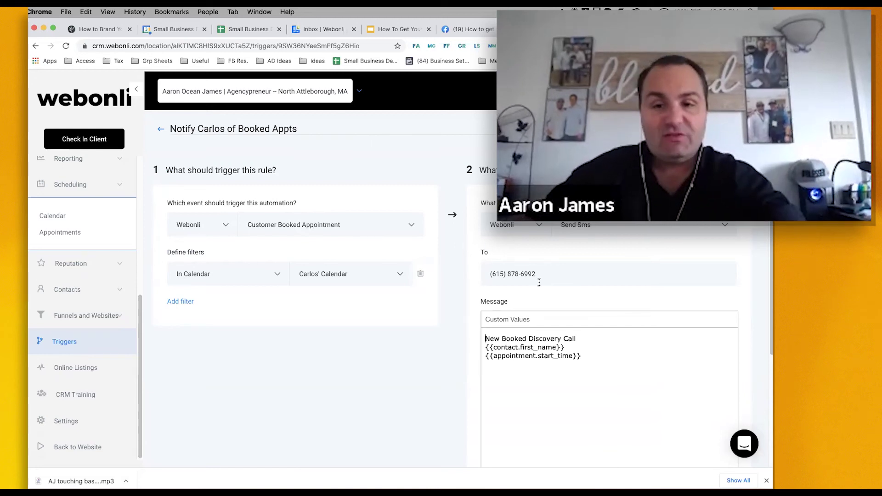
click(615, 265)
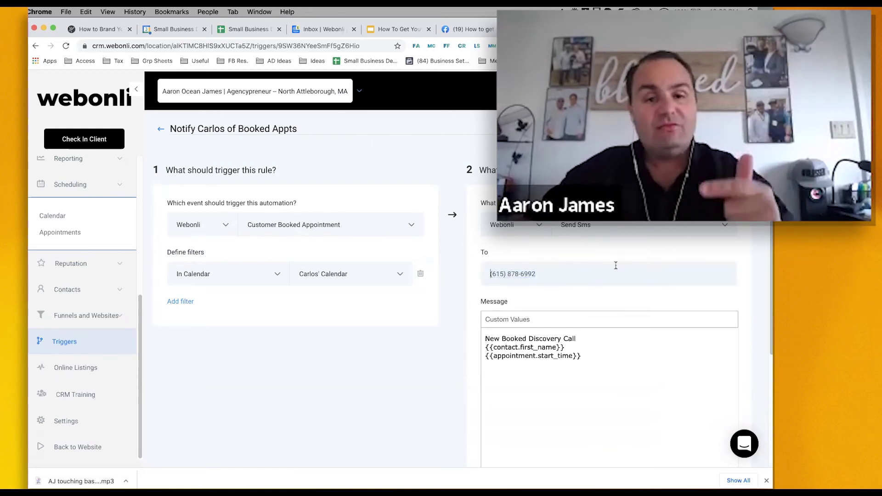
scroll(616, 265, down, 5)
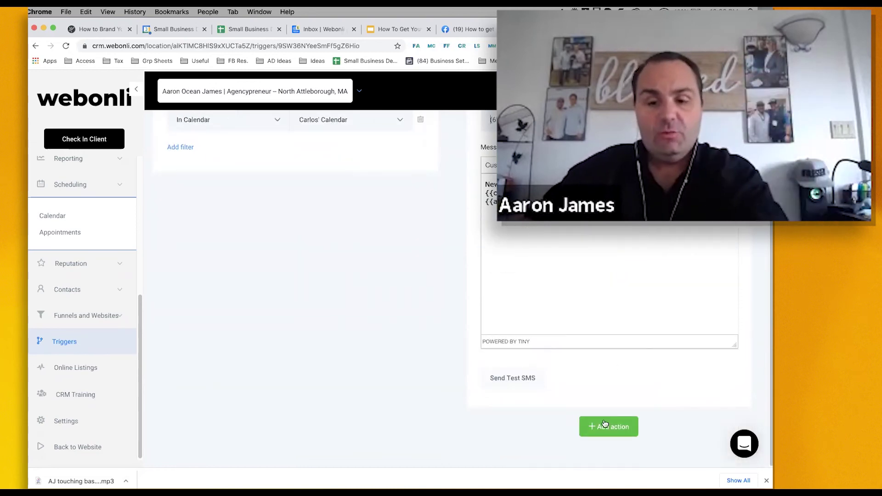
- Add an Add To Campaign action set to MAIN Appointment Reminders [BD] on the booking trigger
click(604, 426)
scroll(616, 408, down, 3)
click(605, 376)
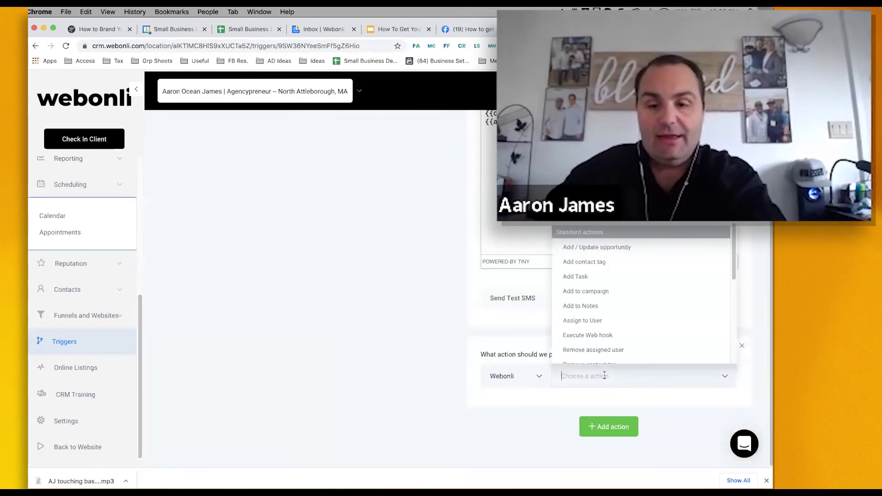
click(587, 291)
click(505, 376)
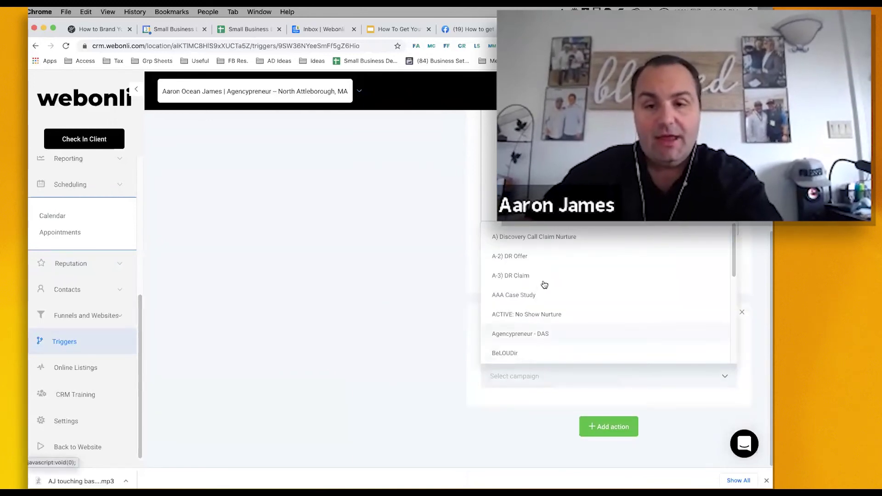
scroll(544, 285, down, 3)
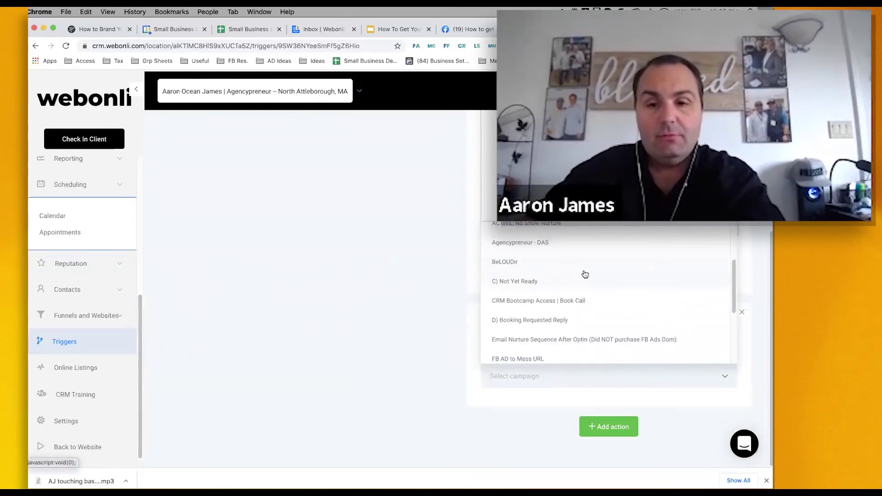
scroll(585, 274, up, 3)
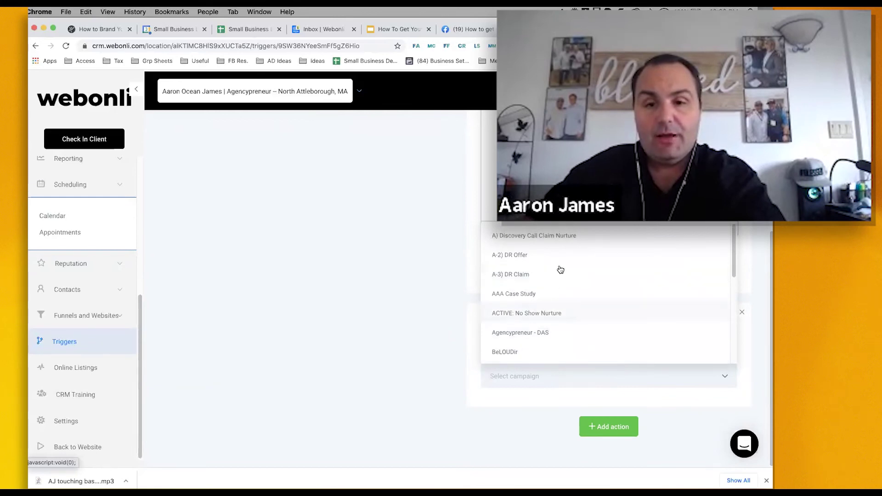
scroll(559, 270, down, 5)
scroll(546, 298, down, 1)
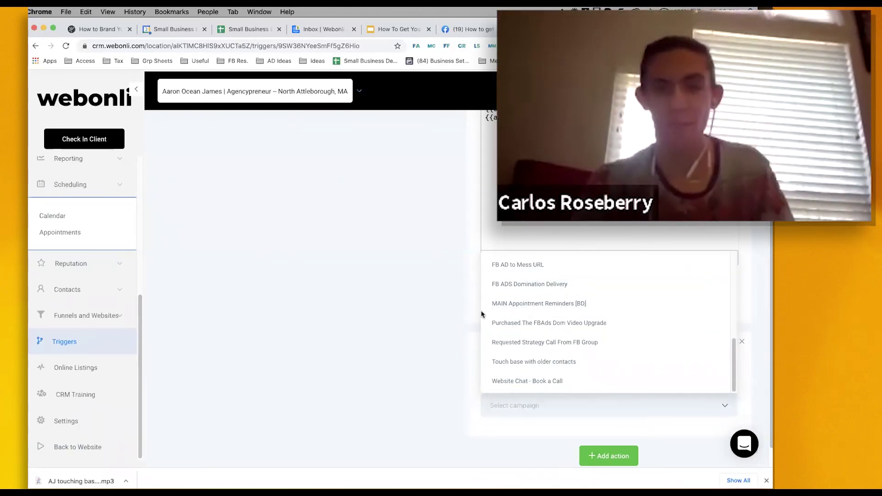
click(558, 305)
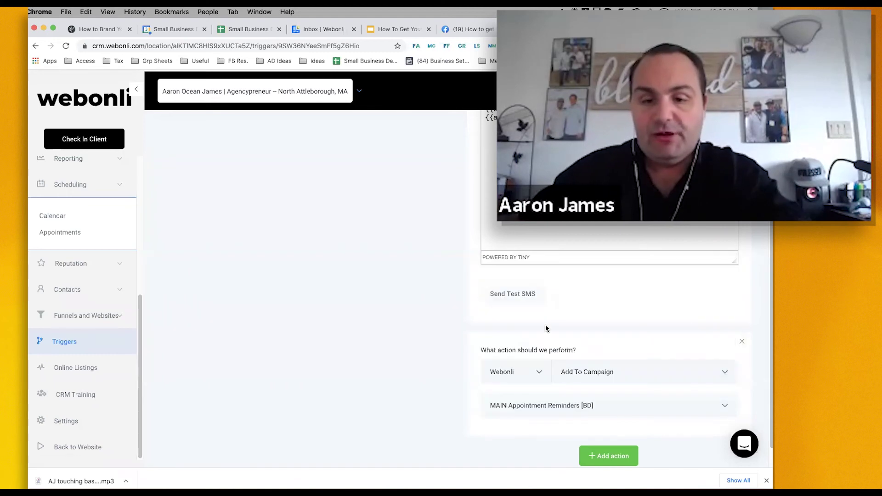
scroll(598, 308, up, 10)
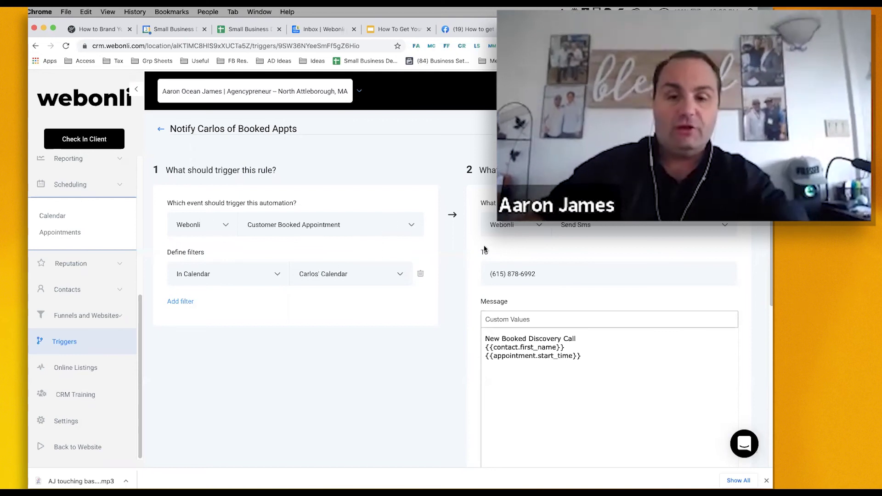
scroll(514, 248, down, 2)
scroll(514, 248, down, 5)
scroll(273, 188, up, 10)
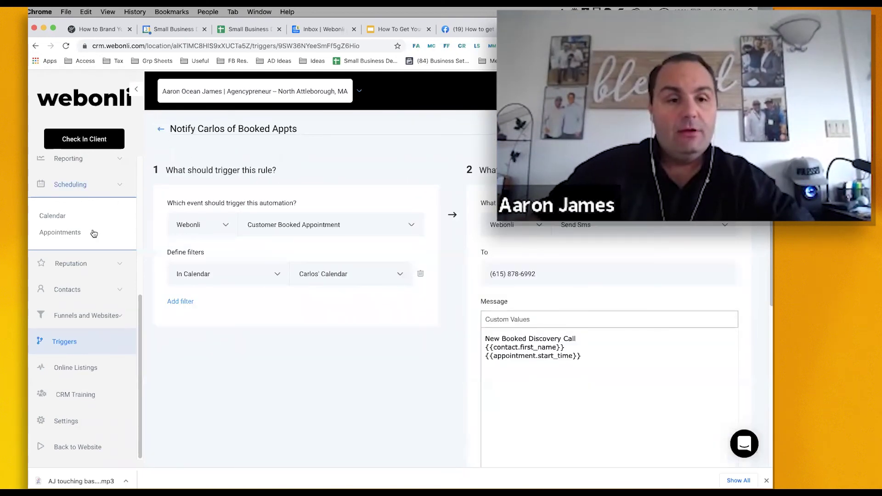
scroll(67, 276, up, 5)
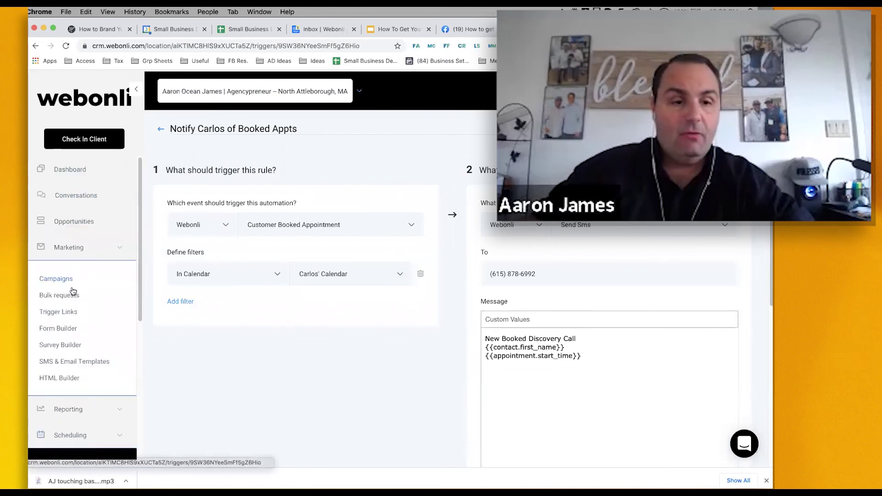
- On the Opportunities board, check the first lead's contact phone number for comparison
click(77, 224)
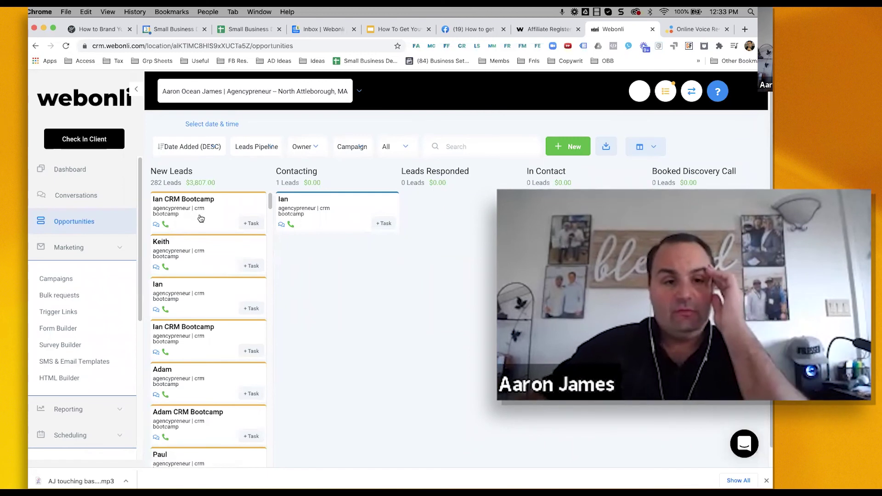
click(284, 201)
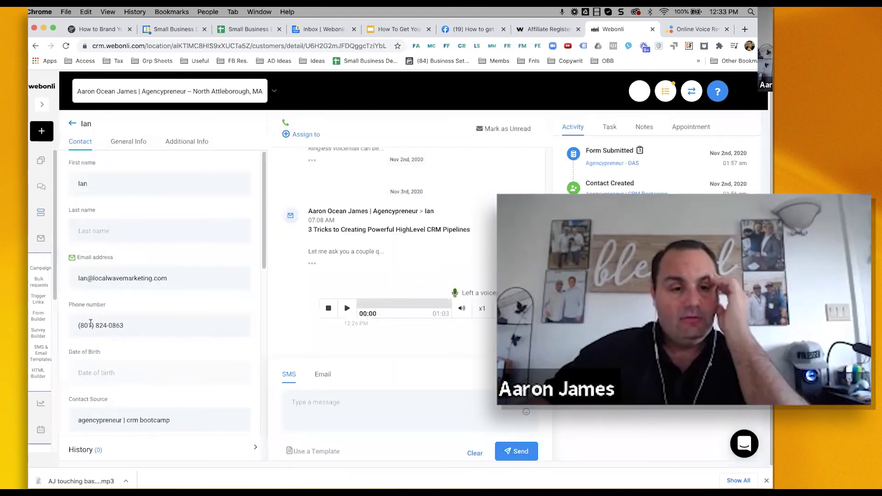
drag(125, 325, 93, 326)
click(69, 128)
click(72, 127)
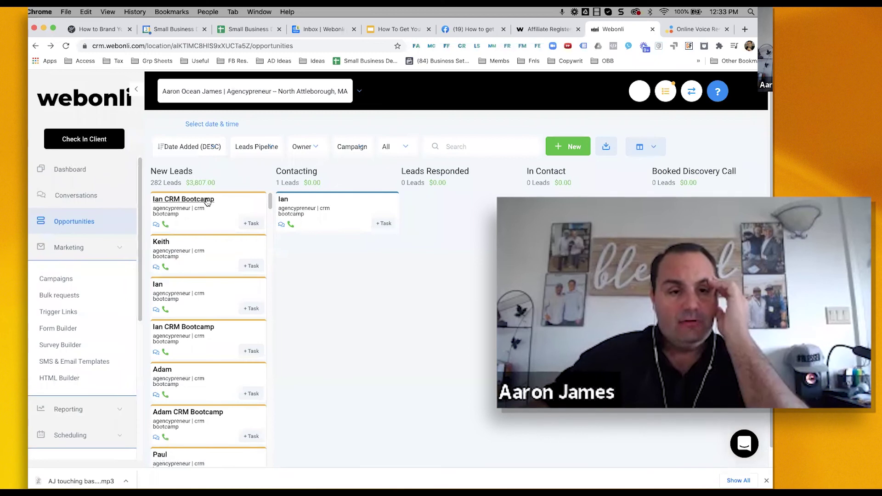
- Delete the duplicate CRM Bootcamp opportunity and confirm with OK
click(208, 200)
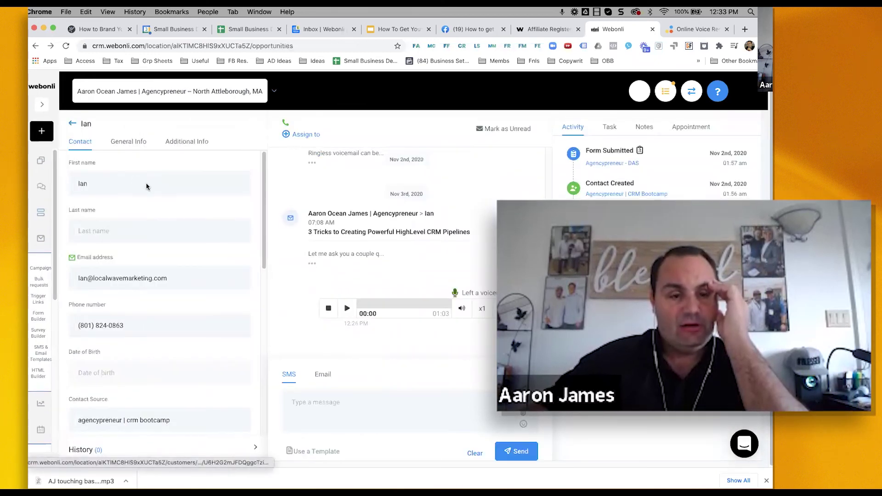
click(221, 224)
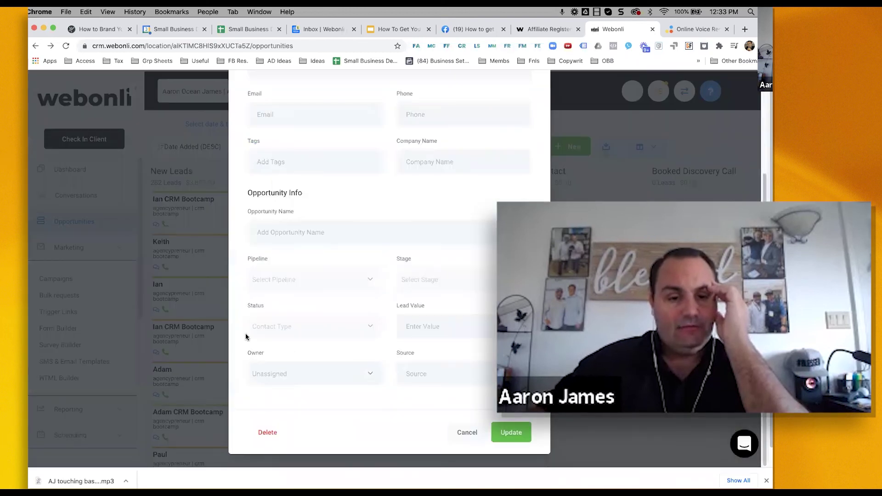
click(276, 453)
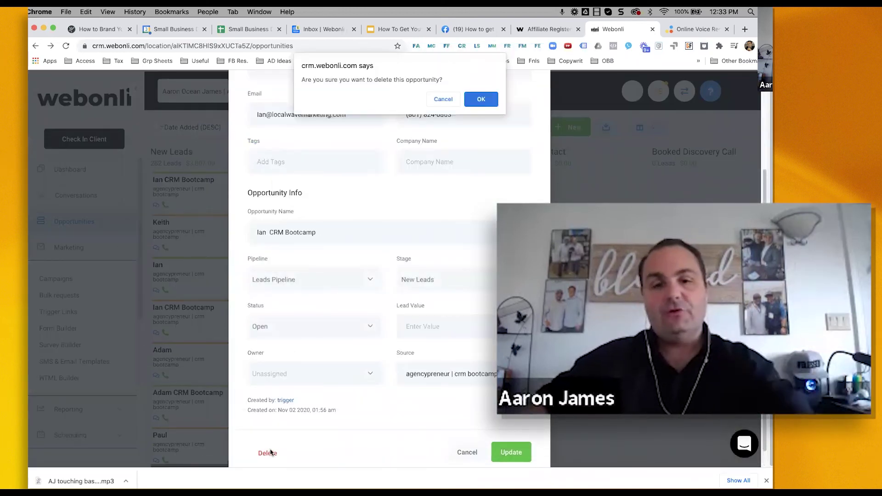
click(481, 99)
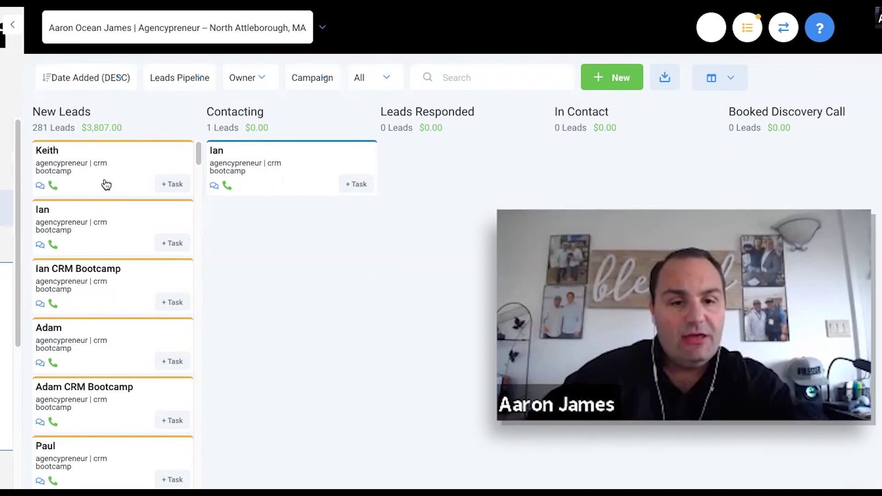
- Check the remaining lead's phone number, then return to the board
click(43, 211)
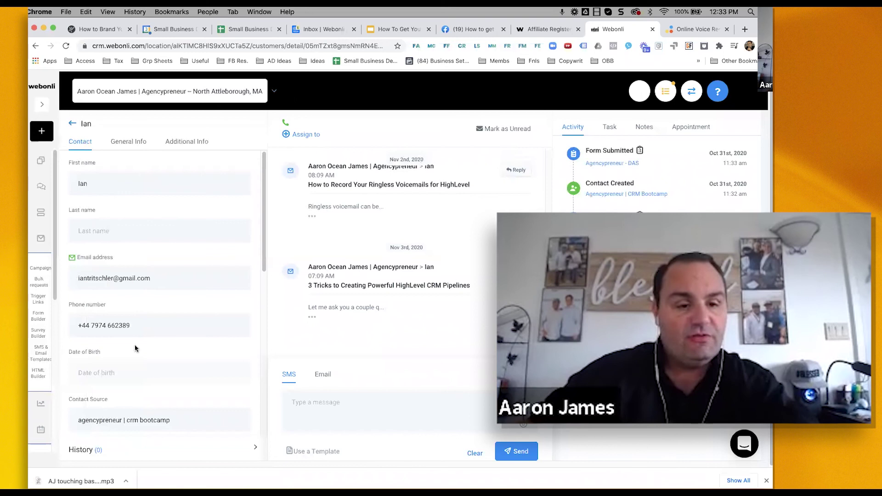
drag(134, 326, 56, 320)
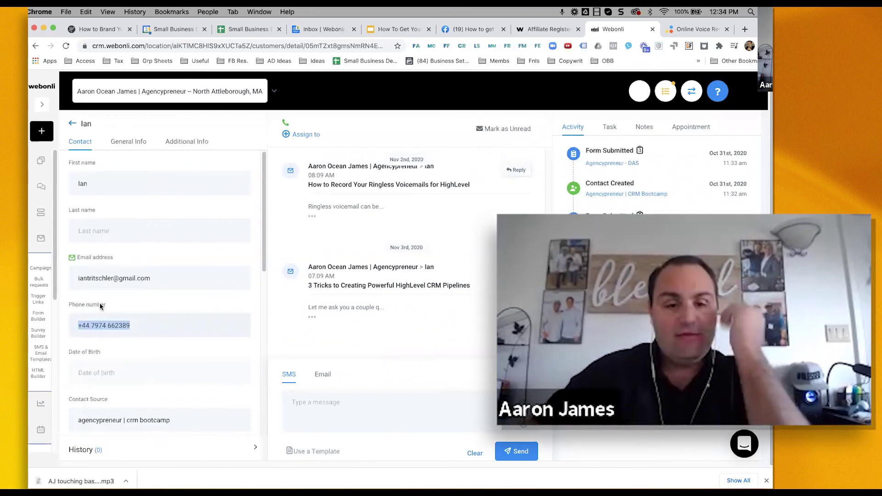
click(73, 124)
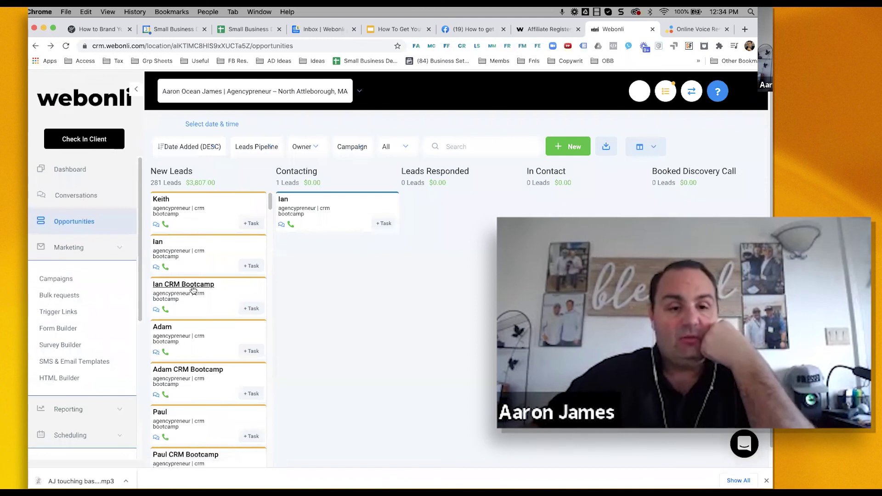
- Drag two CRM Bootcamp leads and several other new leads from New Leads into Contacting
scroll(252, 279, down, 3)
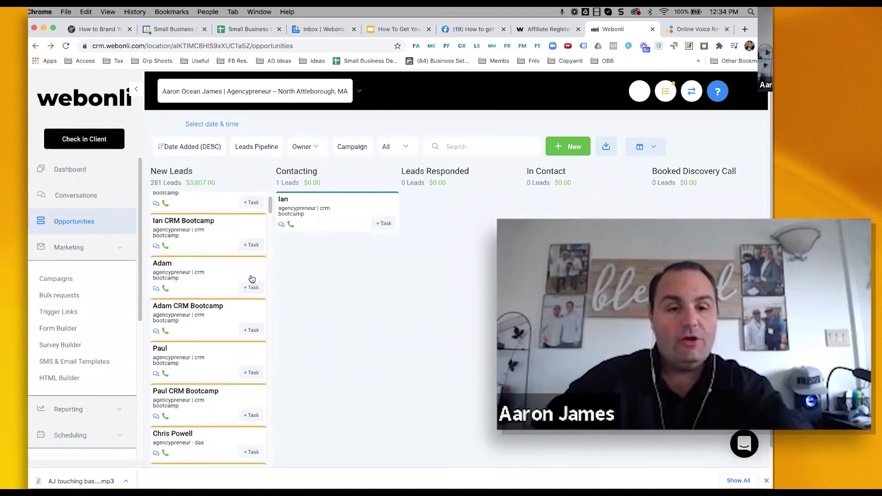
scroll(197, 232, down, 3)
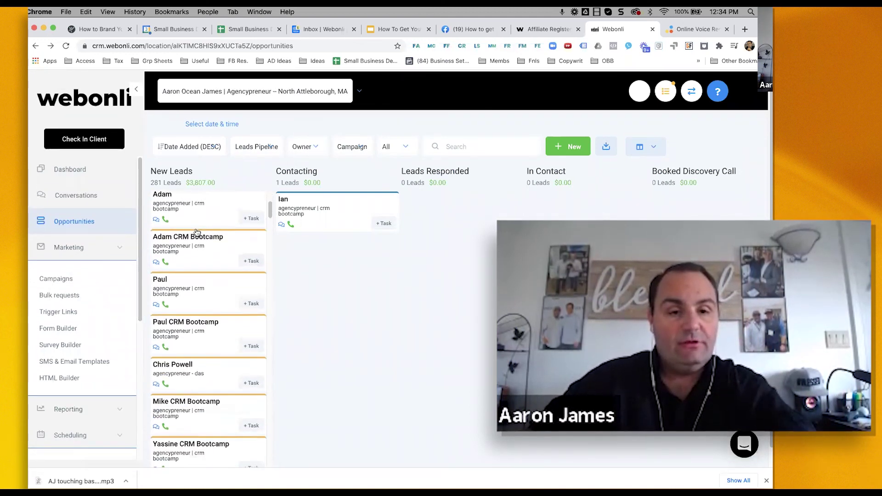
drag(290, 217, 322, 204)
drag(186, 298, 297, 252)
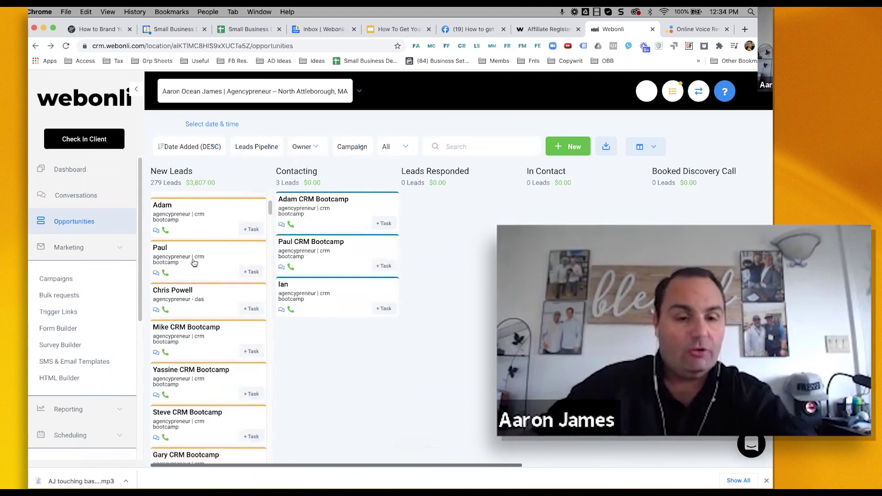
scroll(232, 256, down, 1)
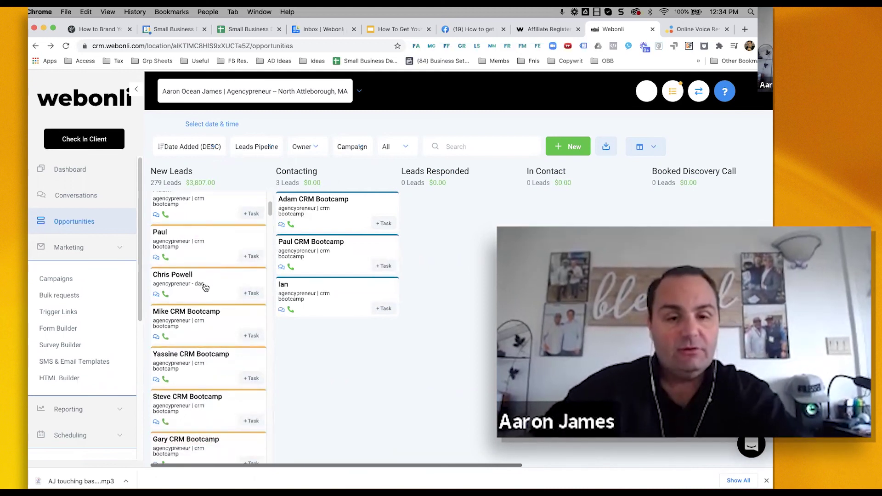
drag(189, 278, 274, 280)
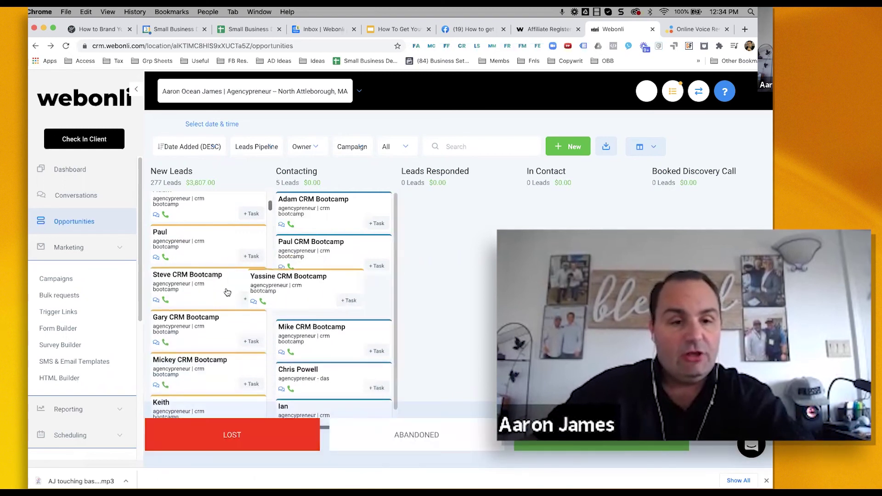
drag(198, 289, 338, 295)
drag(194, 289, 239, 322)
- Move more new and CRM Bootcamp leads into Contacting, bringing it to 23 leads
mouse_move(193, 272)
mouse_down()
mouse_move(322, 313)
mouse_move(193, 289)
mouse_move(225, 292)
mouse_move(205, 278)
mouse_up()
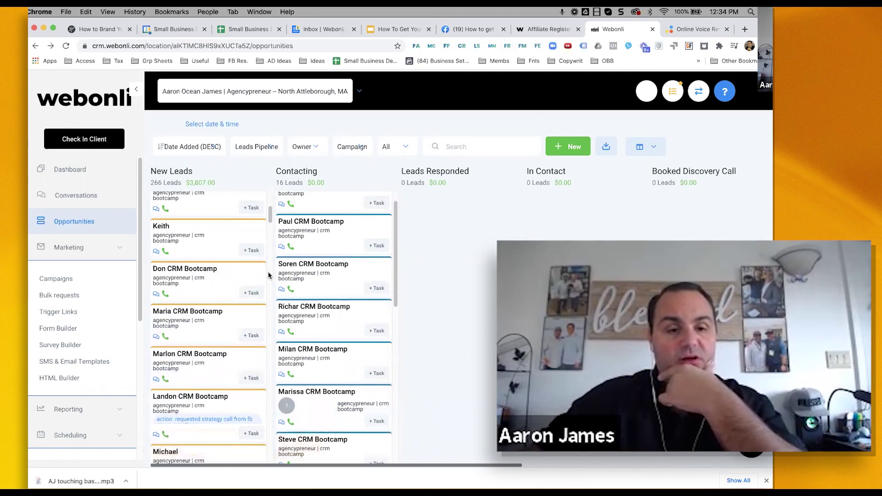
drag(264, 276, 322, 268)
drag(203, 287, 322, 267)
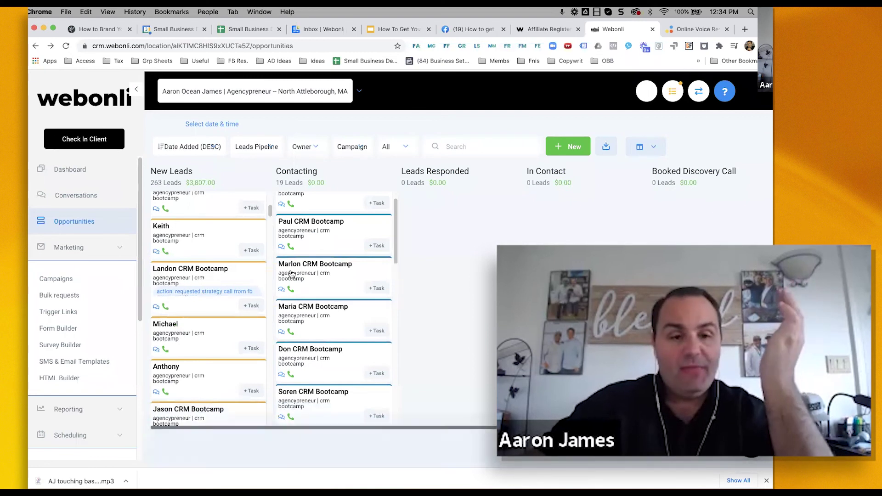
drag(209, 276, 322, 275)
drag(252, 282, 297, 276)
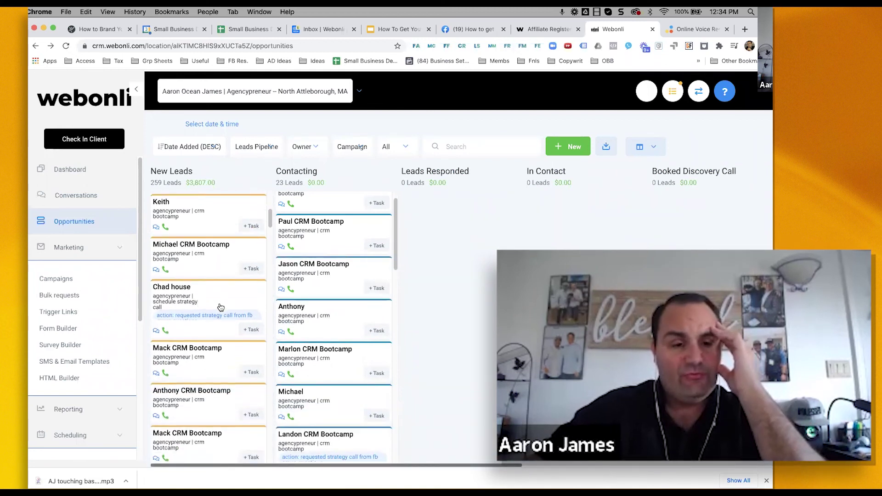
- Move the strategy-call lead from New Leads to Booked Discovery Call
scroll(220, 308, down, 1)
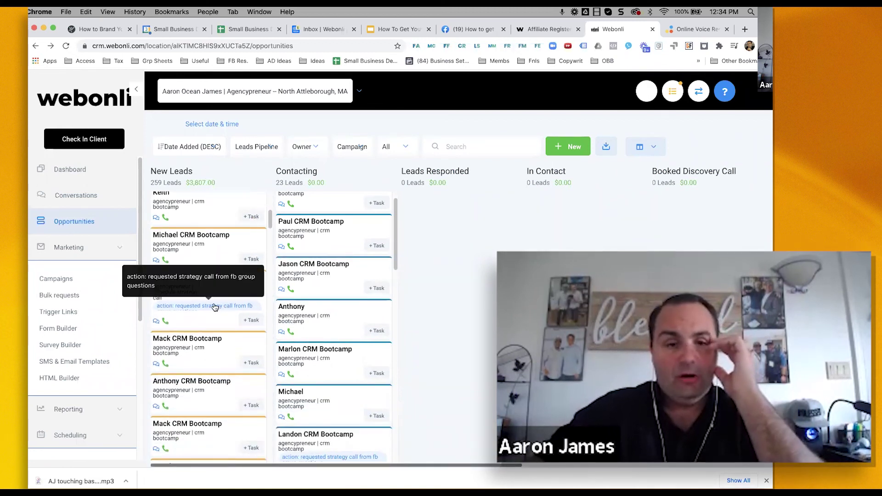
drag(207, 287, 708, 210)
scroll(207, 270, down, 6)
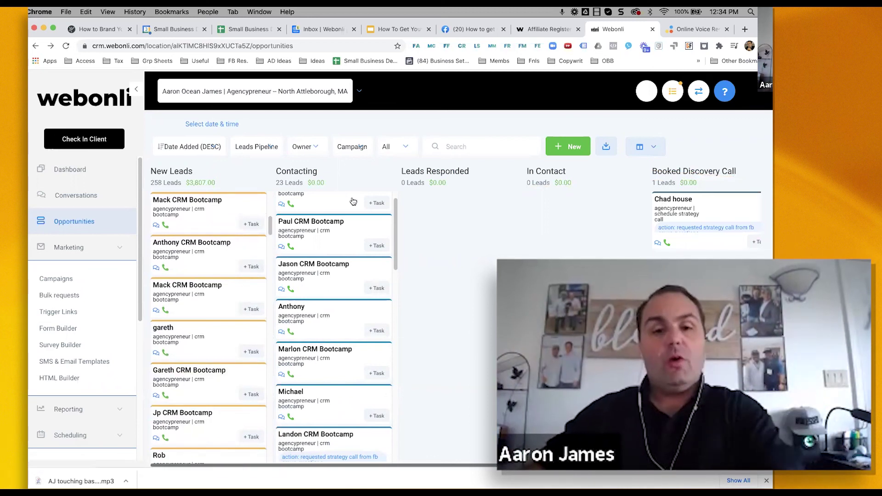
- Open Marketing > Campaigns to see Touch base with older contacts at 23 active contacts
click(63, 280)
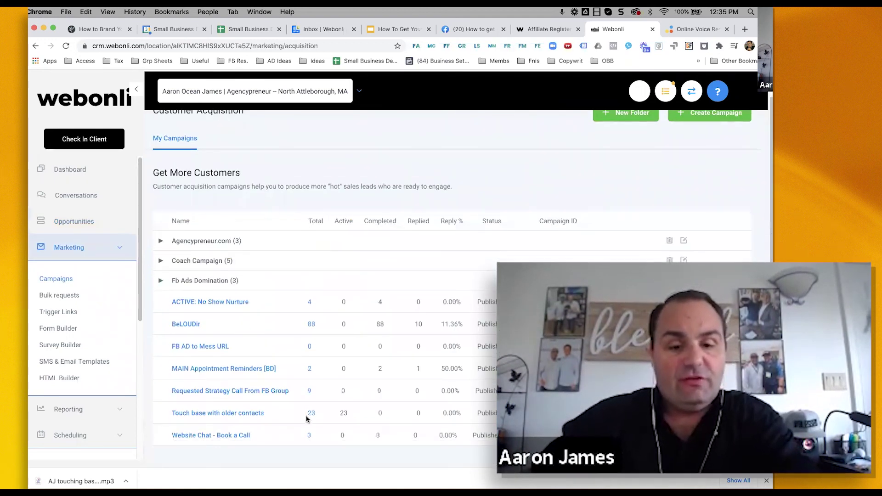